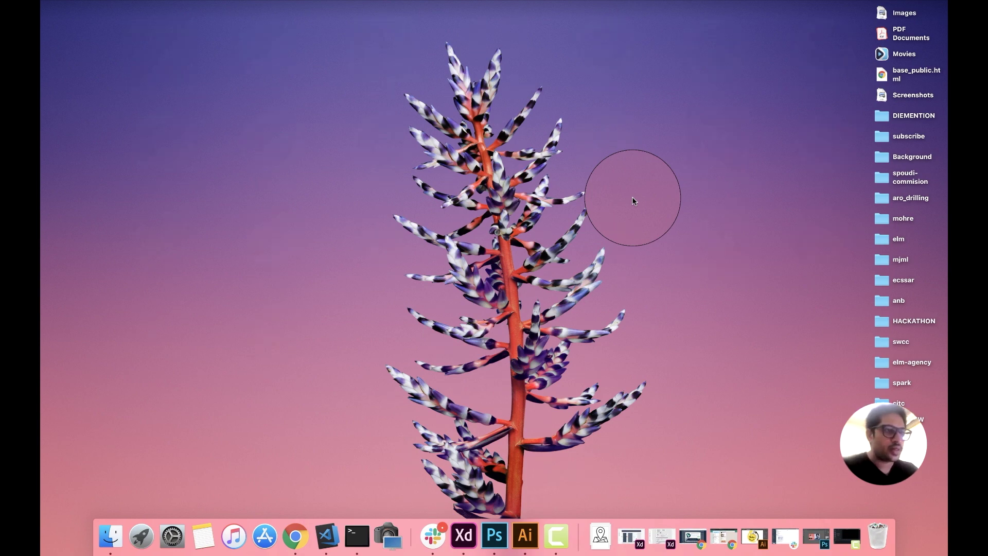
Launch Adobe Dimension from Launchpad by searching for 'di'.
key(F4)
text(di)
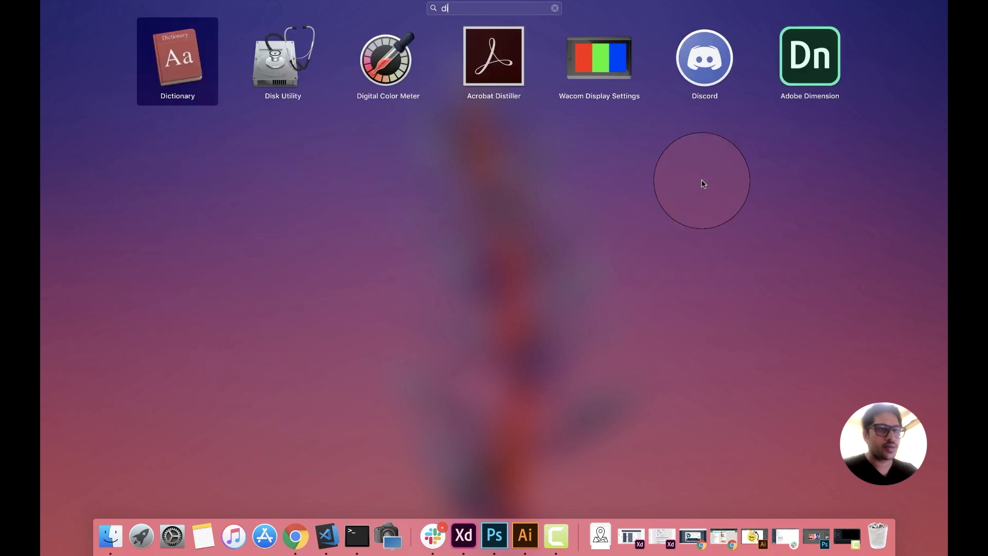
click(819, 51)
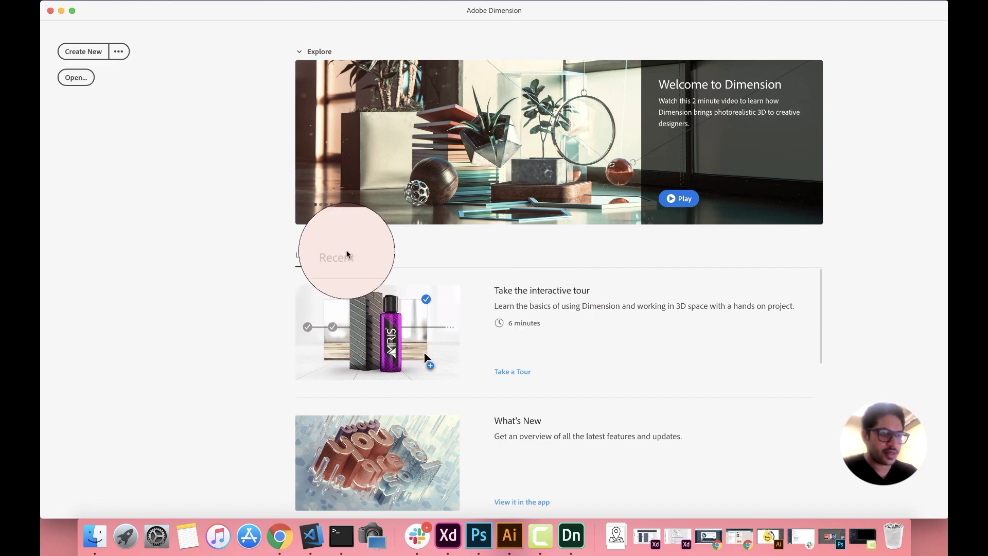
Open the New Document settings showing Untitled, 1,024 × 768 px at 72 Pixels/Inch.
scroll(361, 340, down, 3)
scroll(360, 337, down, 10)
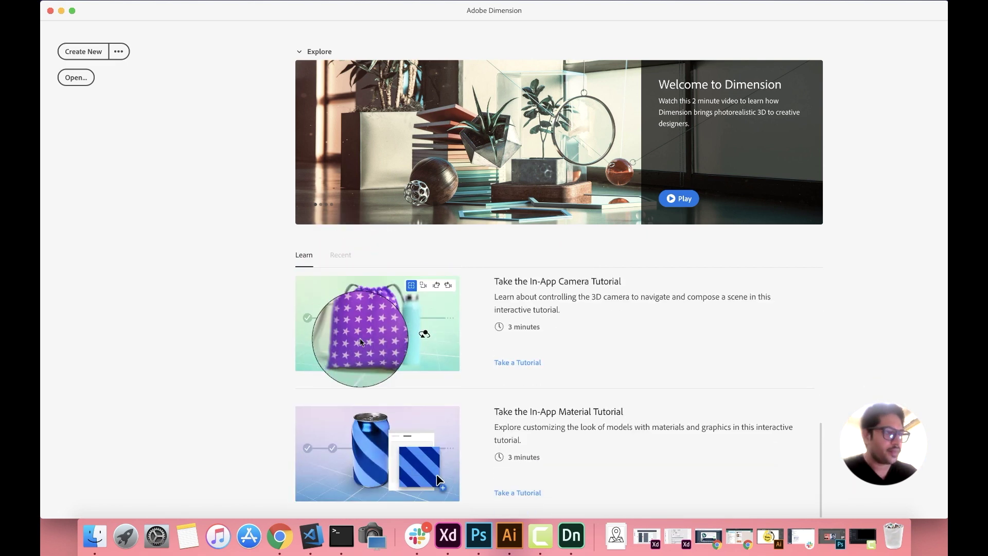
scroll(350, 329, up, 15)
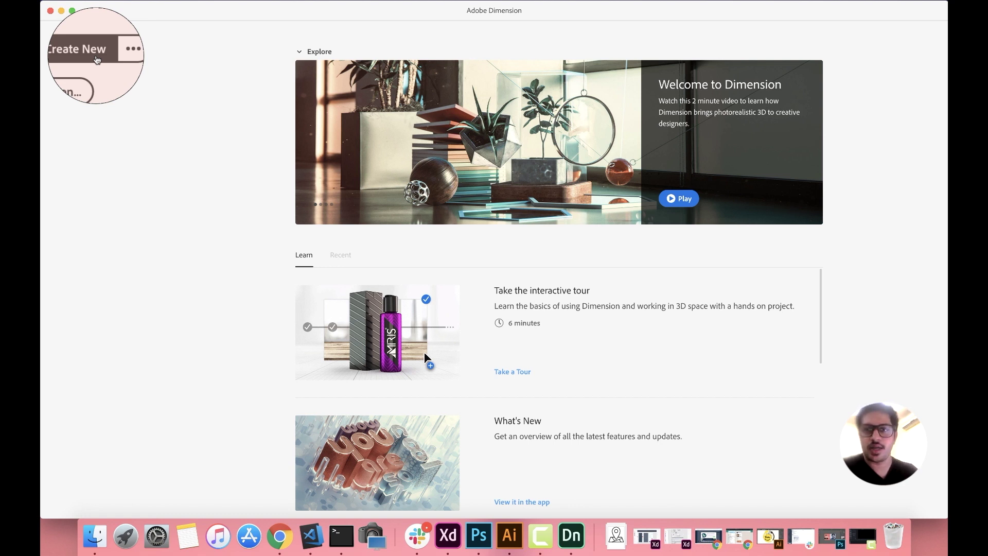
click(118, 57)
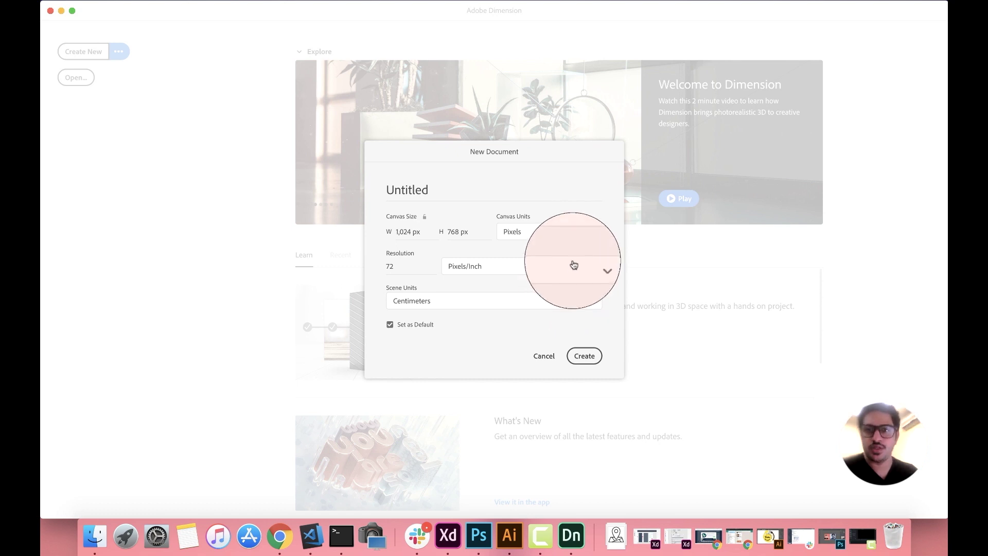
Cancel the settings dialog and create a blank 1,024 × 768 px scene with defaults.
click(544, 356)
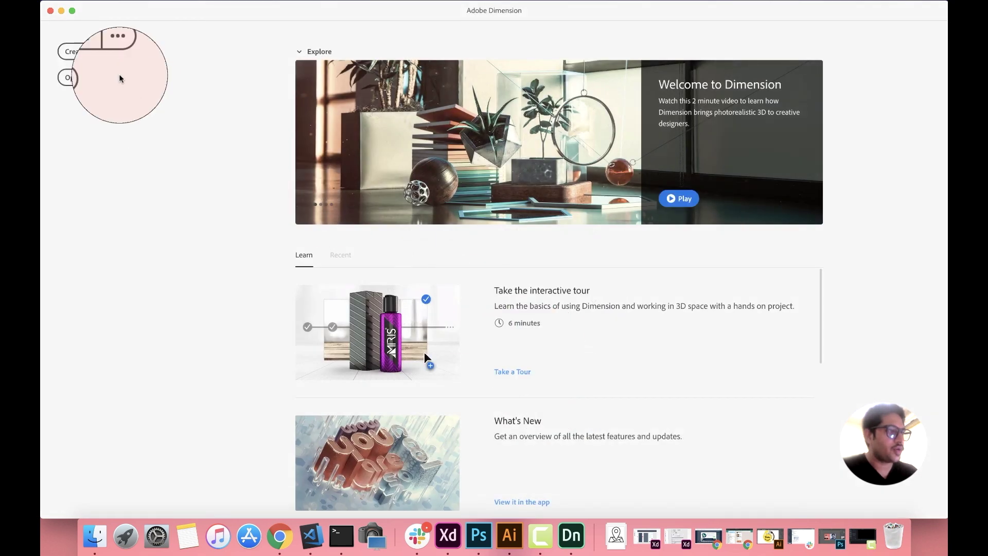
click(95, 57)
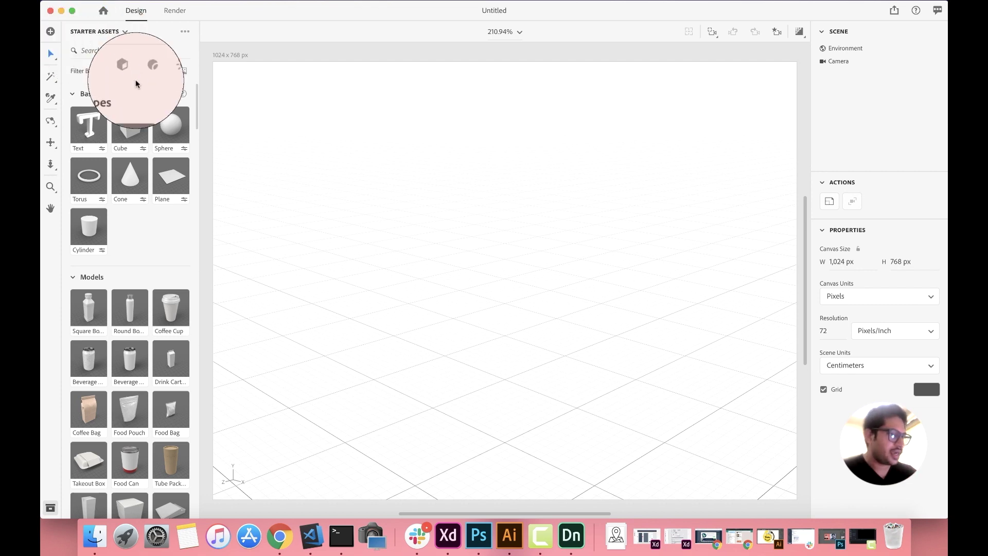
scroll(126, 103, down, 10)
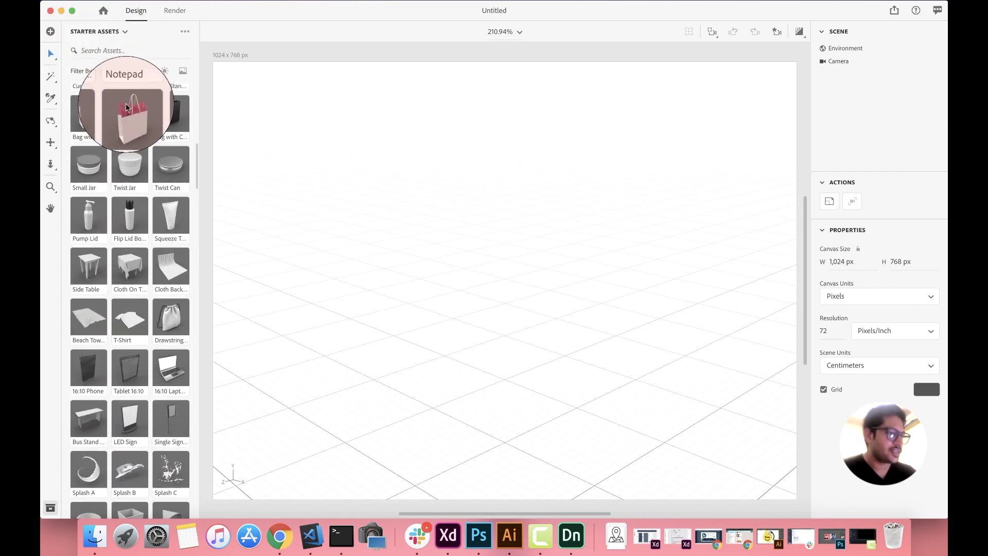
scroll(126, 103, down, 6)
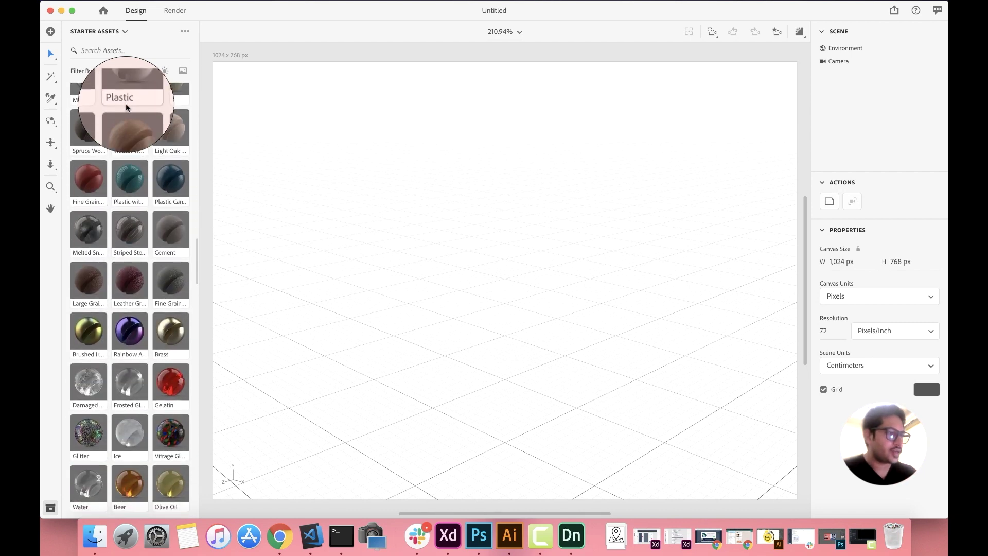
scroll(125, 147, up, 15)
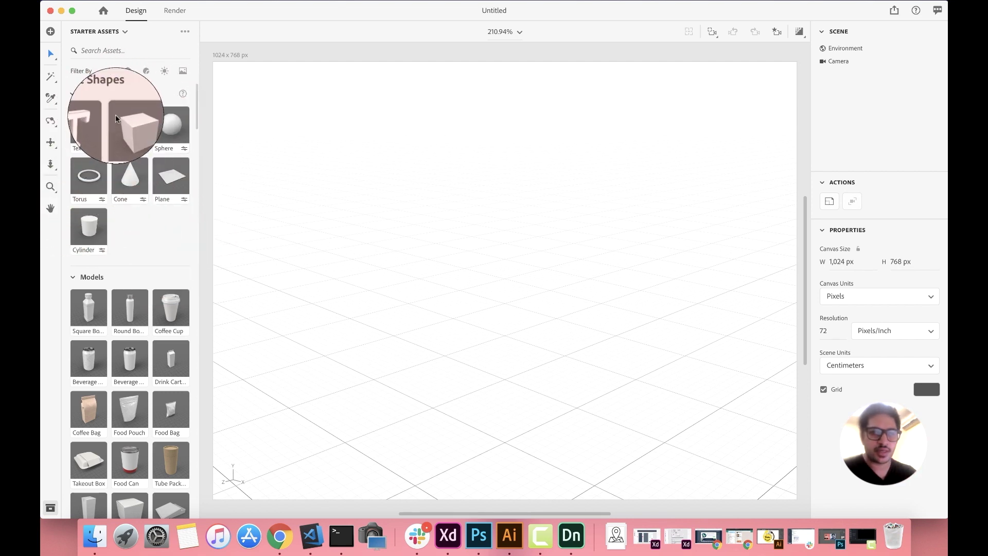
scroll(128, 150, down, 4)
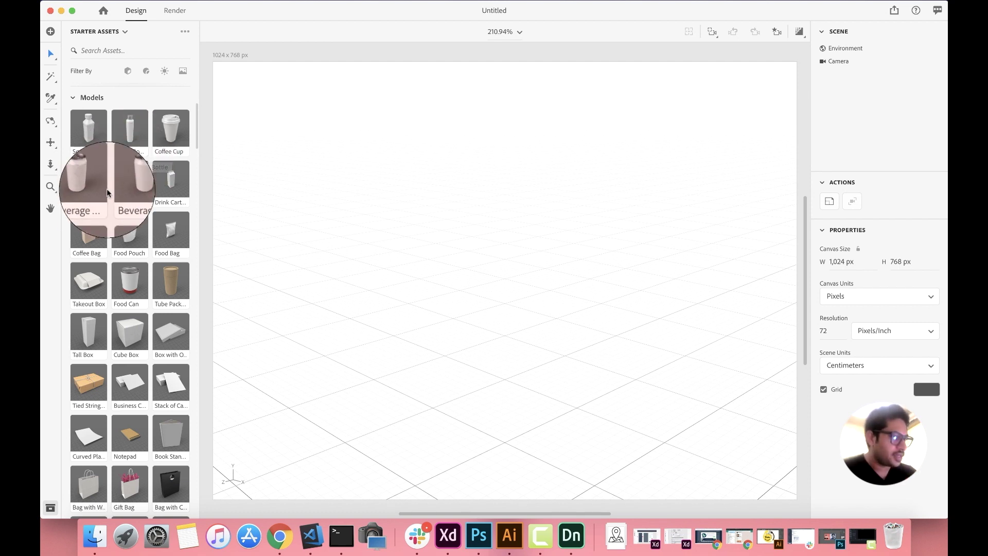
scroll(106, 189, down, 3)
scroll(107, 189, down, 3)
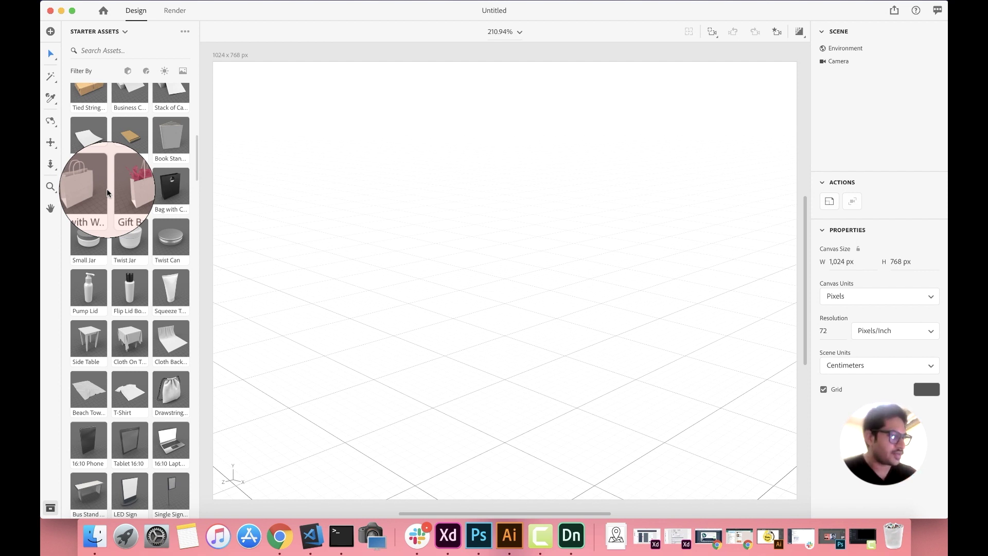
scroll(100, 227, down, 5)
scroll(100, 230, down, 10)
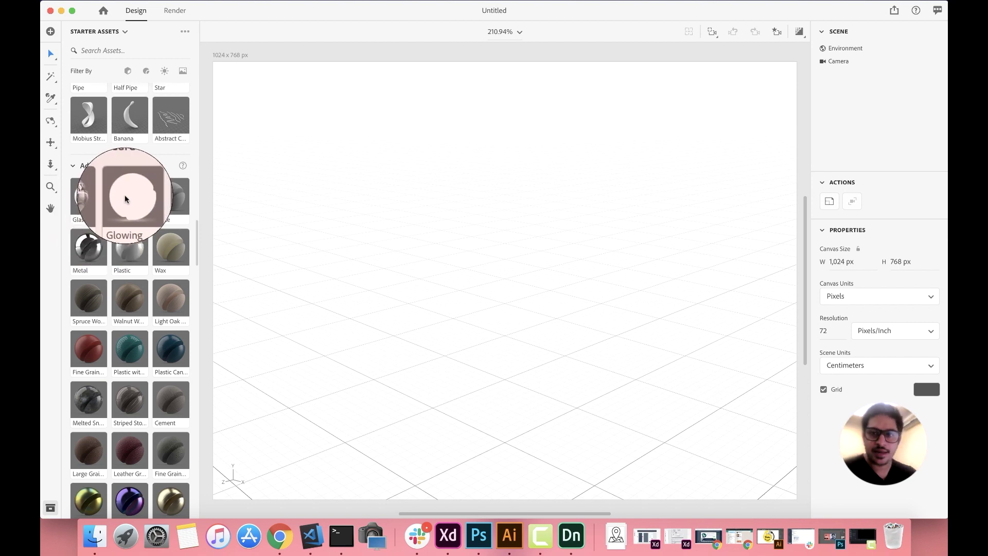
scroll(128, 186, down, 8)
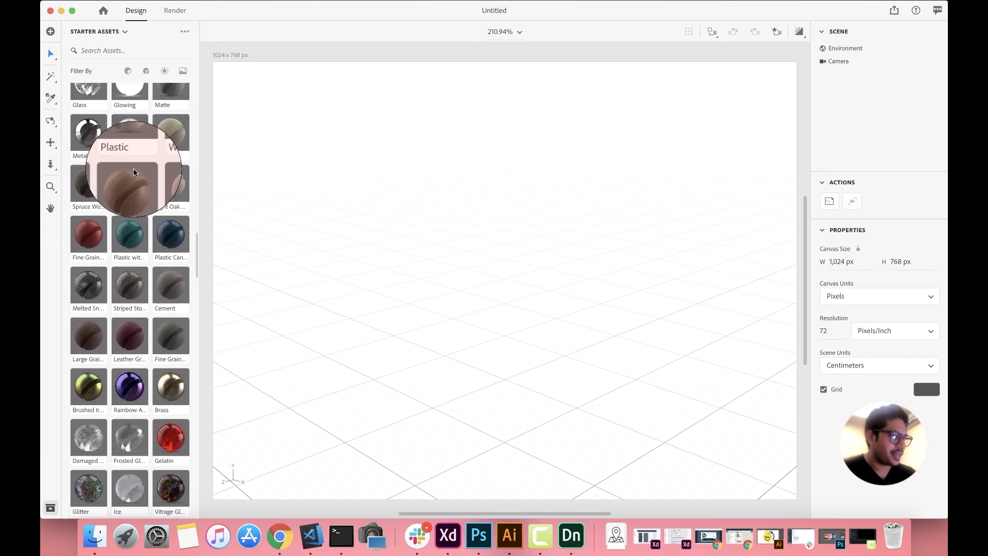
scroll(134, 172, down, 2)
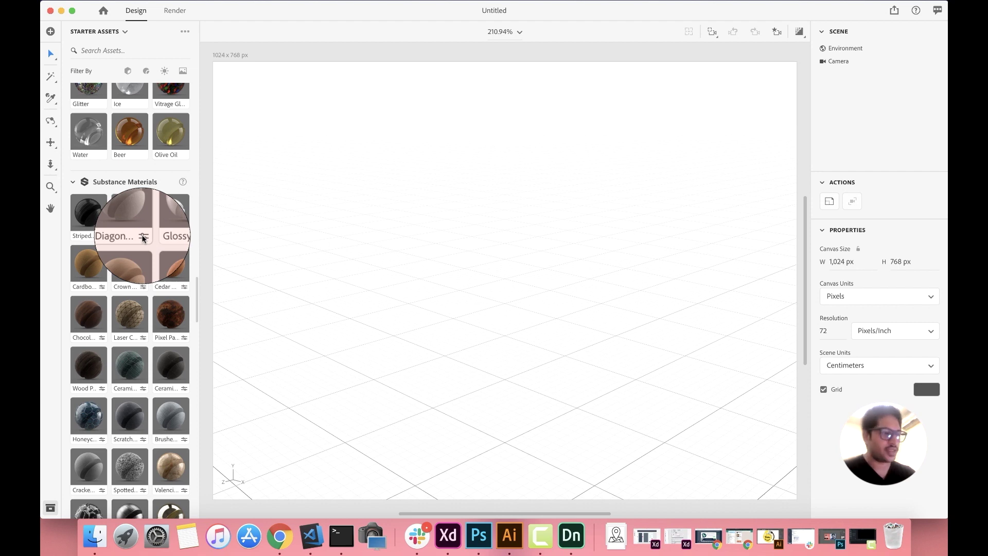
scroll(143, 237, down, 15)
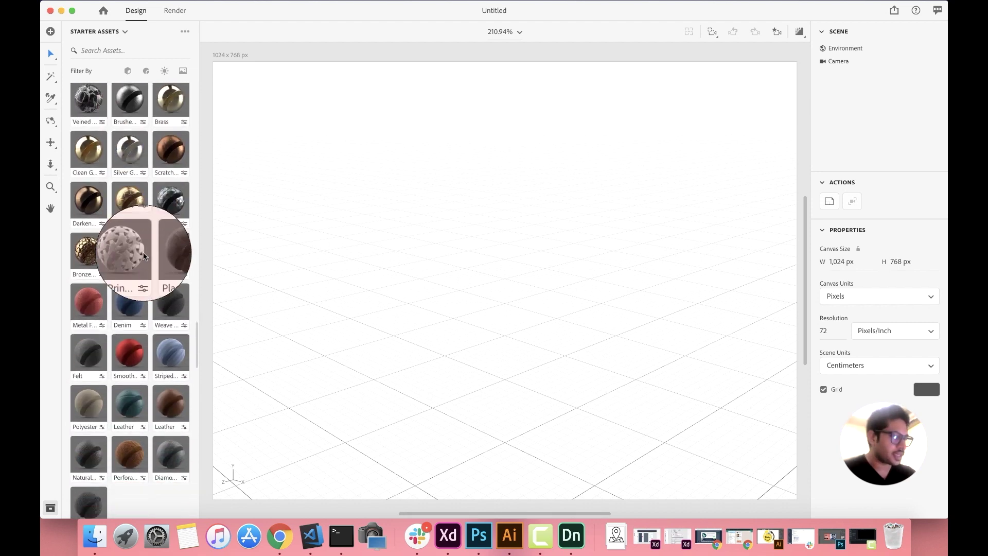
scroll(143, 256, down, 5)
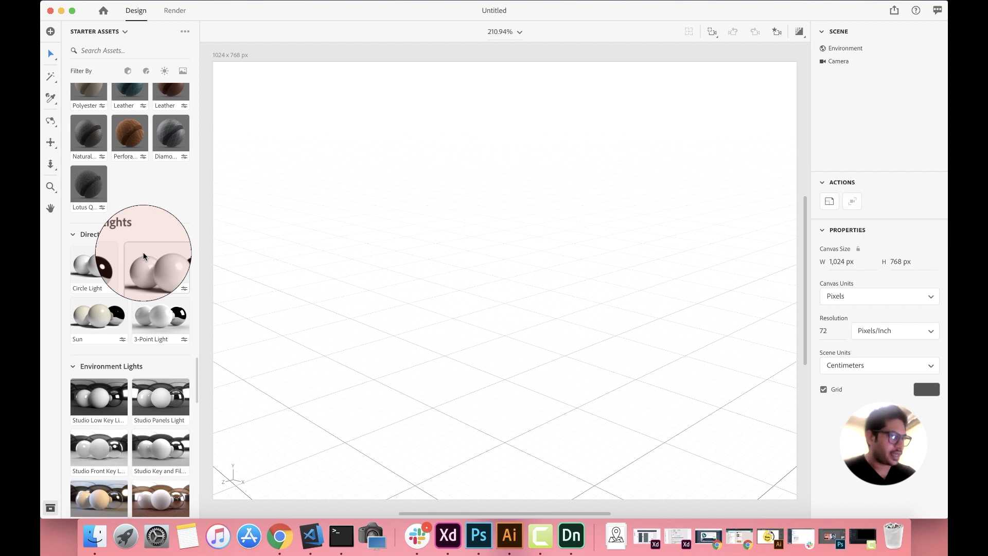
scroll(144, 256, down, 1)
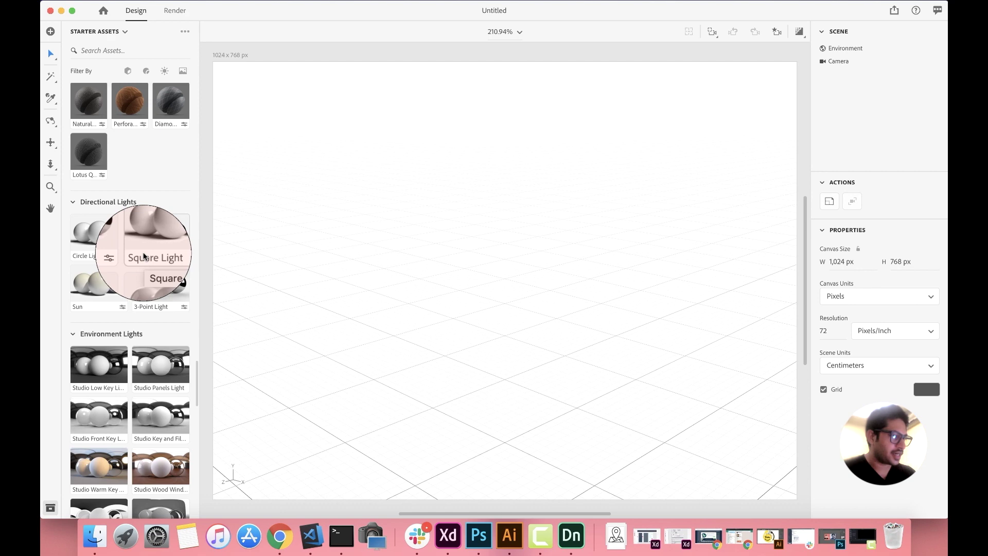
scroll(144, 256, down, 15)
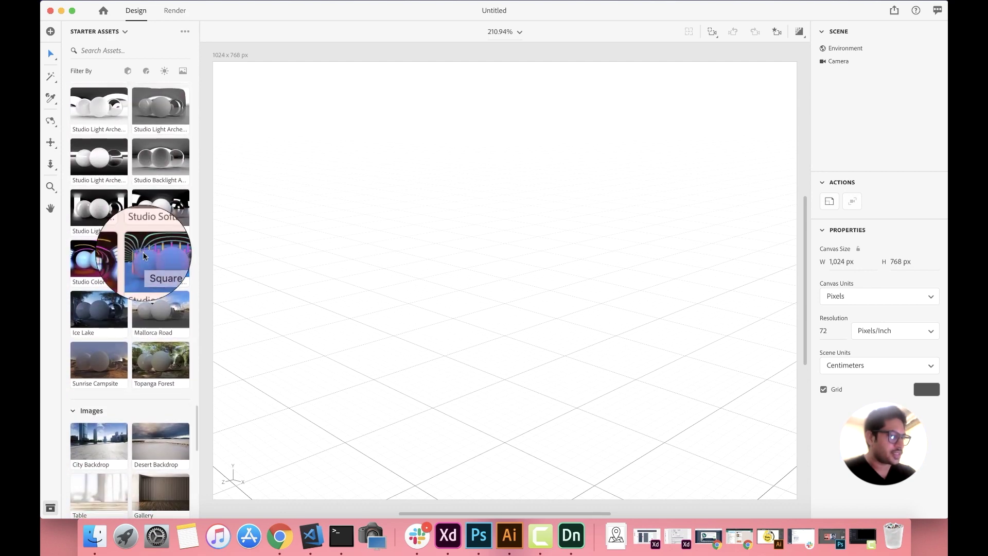
scroll(144, 256, down, 7)
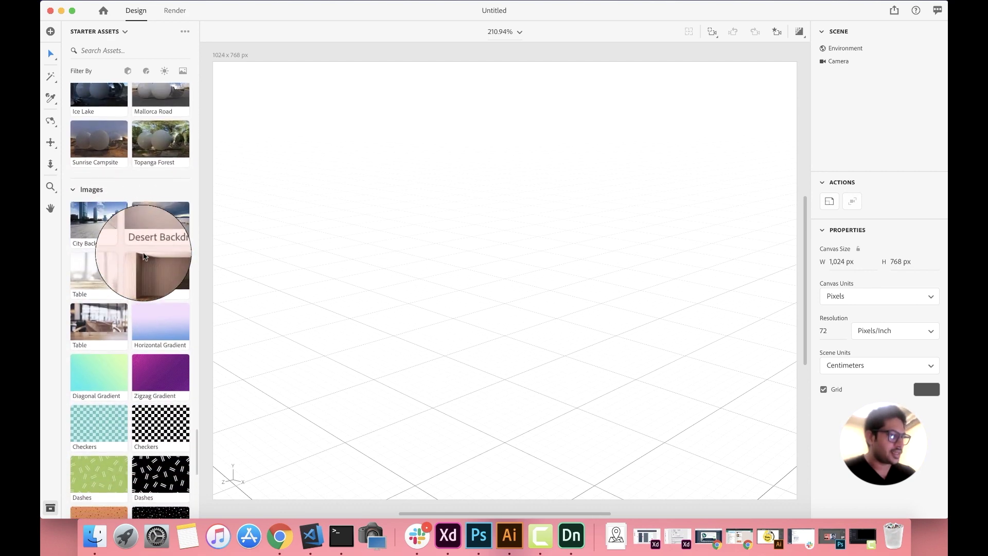
scroll(144, 256, down, 7)
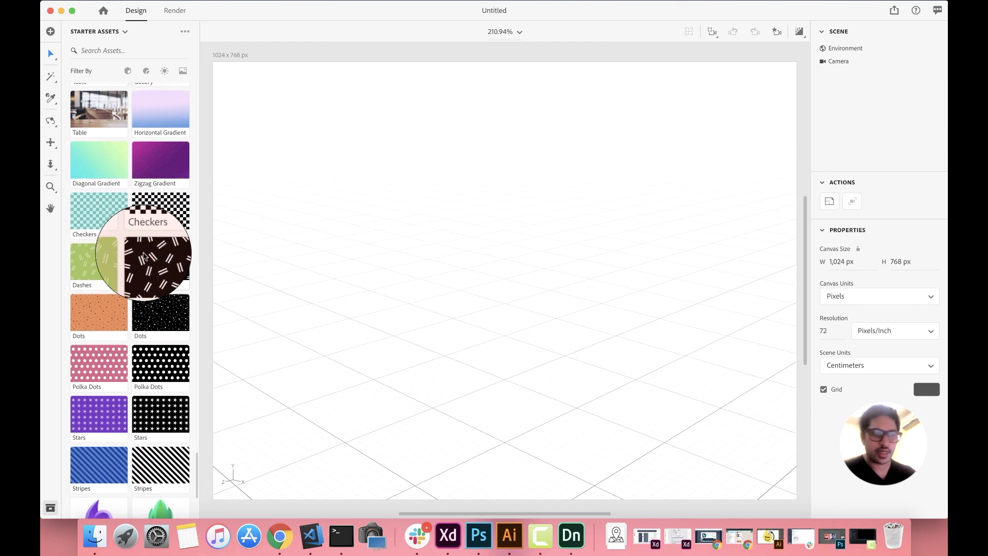
scroll(144, 256, down, 6)
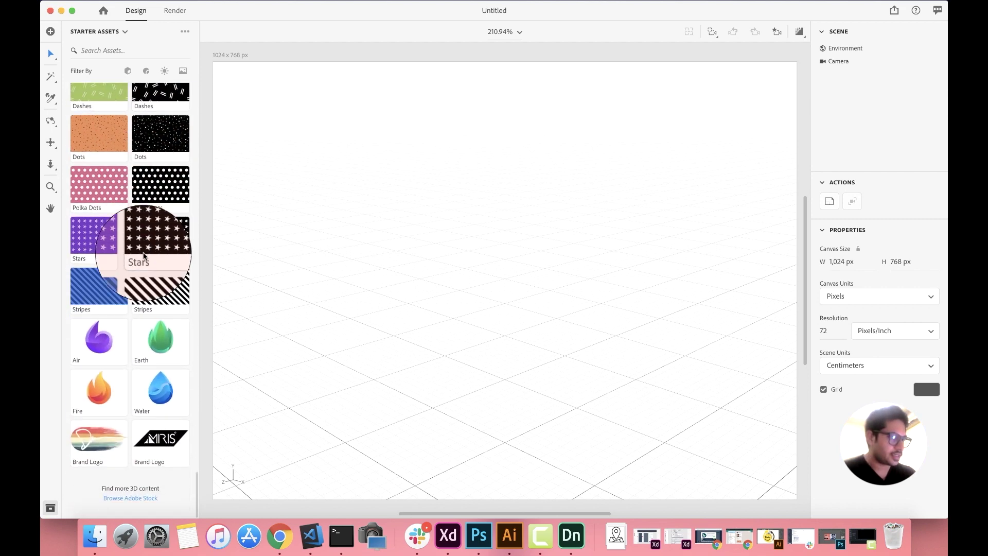
scroll(156, 453, up, 20)
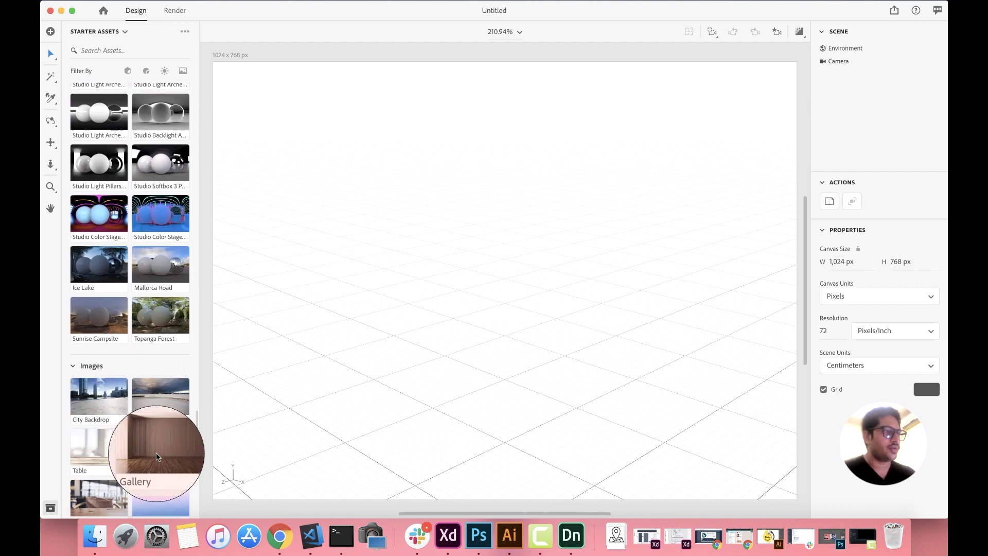
scroll(156, 453, up, 15)
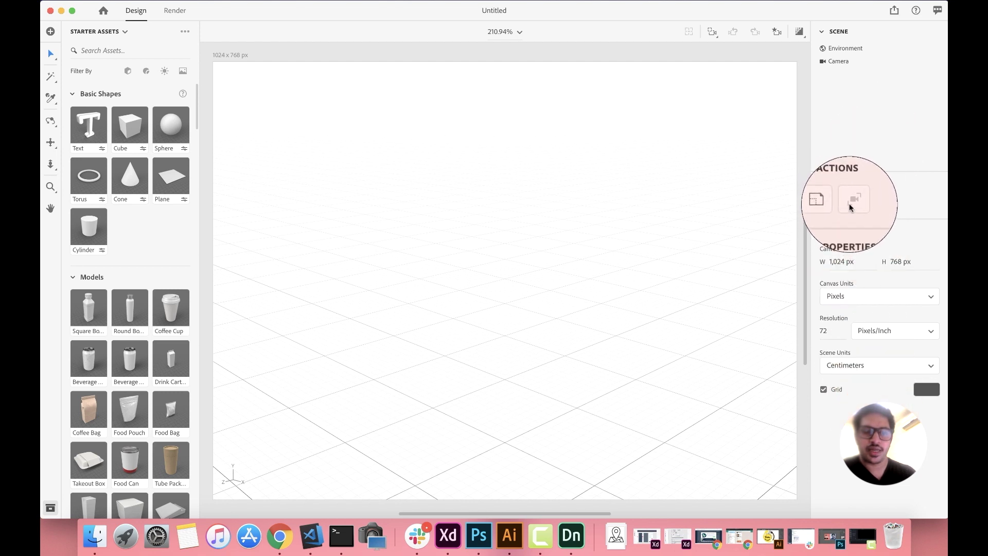
Collapse the Actions, Document Properties and Scene sections of the right panel.
click(827, 181)
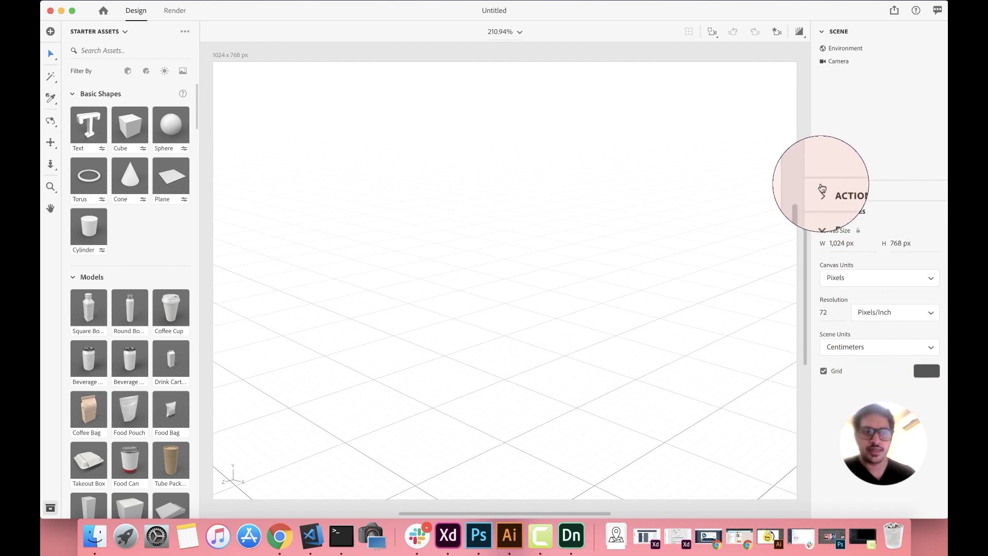
click(822, 213)
click(823, 32)
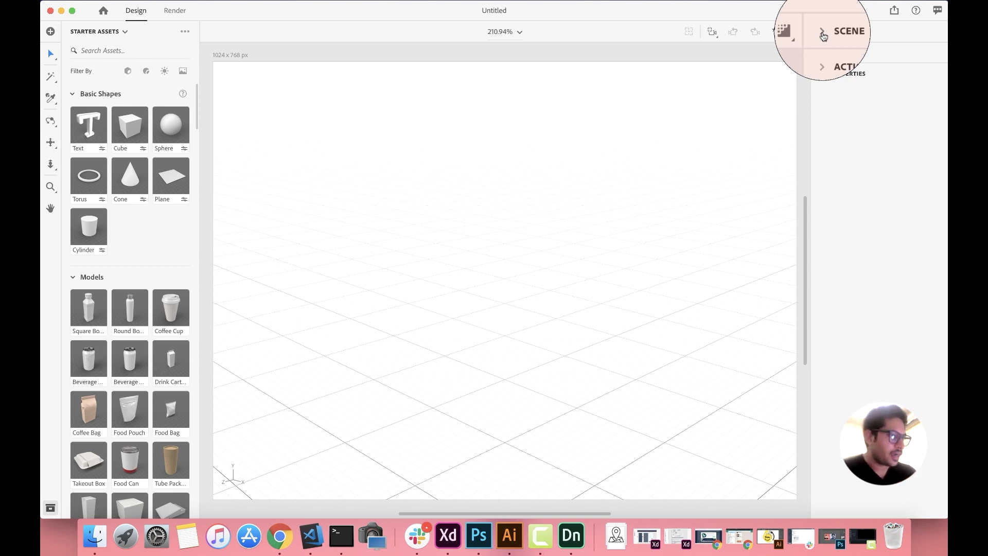
Add the beverage can model, deselect it and dolly the camera in closer.
click(88, 364)
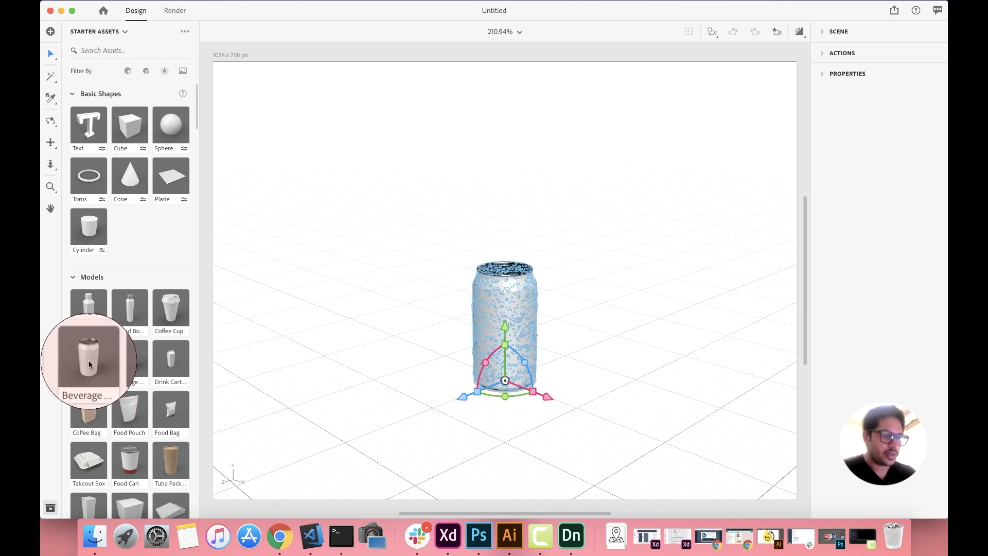
click(575, 309)
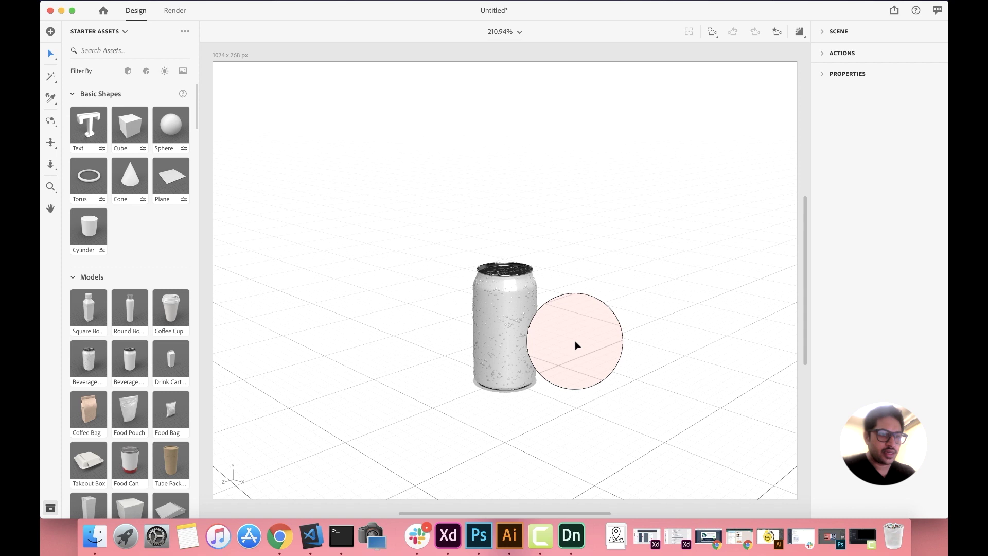
scroll(575, 345, up, 10)
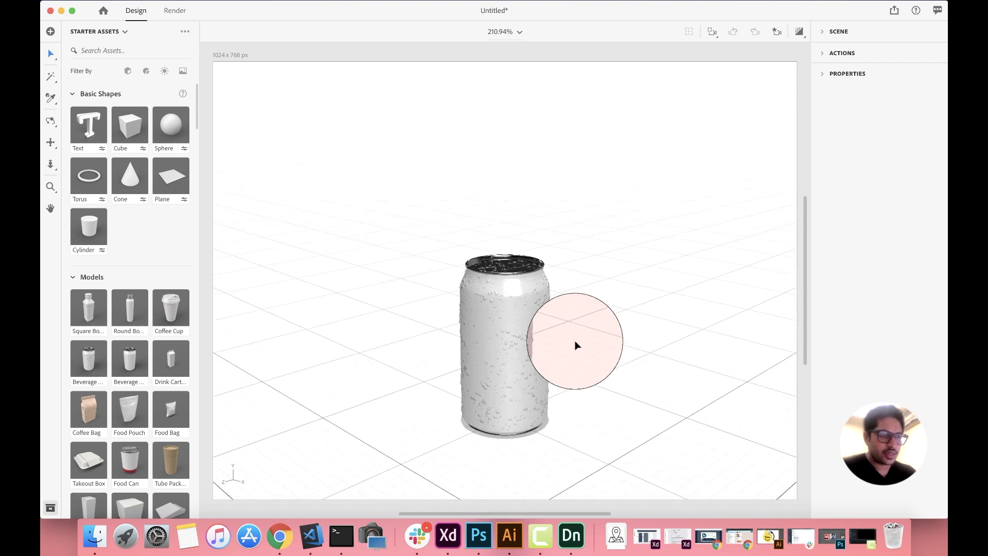
scroll(576, 345, up, 4)
scroll(590, 327, up, 2)
scroll(589, 327, down, 3)
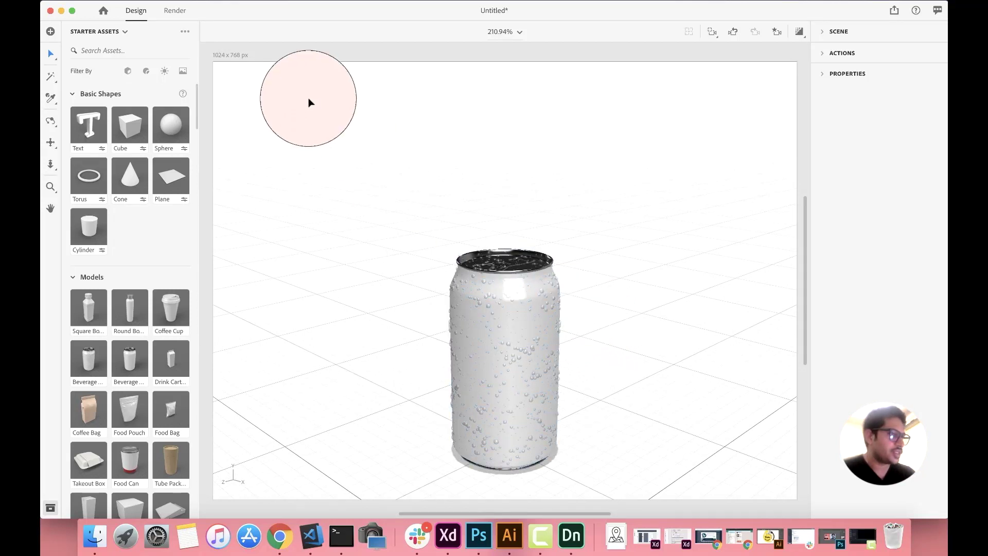
Orbit the camera, undo the move with Camera Undo, then select the can.
click(52, 124)
drag(507, 154, 482, 93)
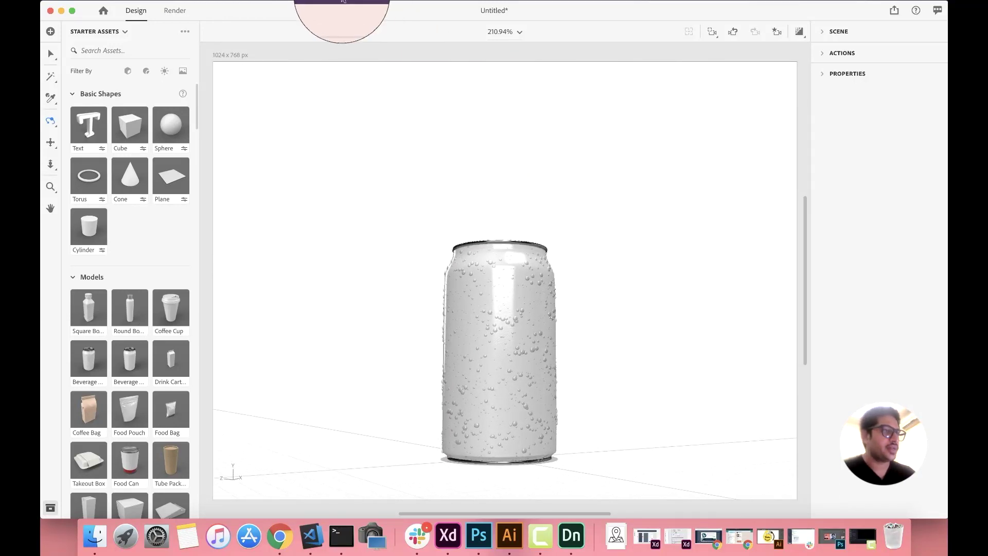
click(269, 2)
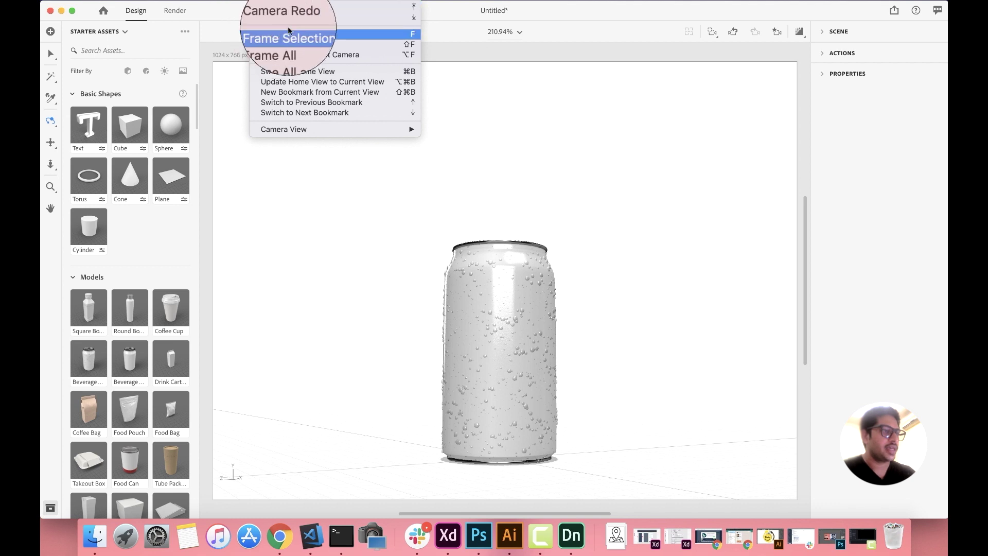
click(306, 8)
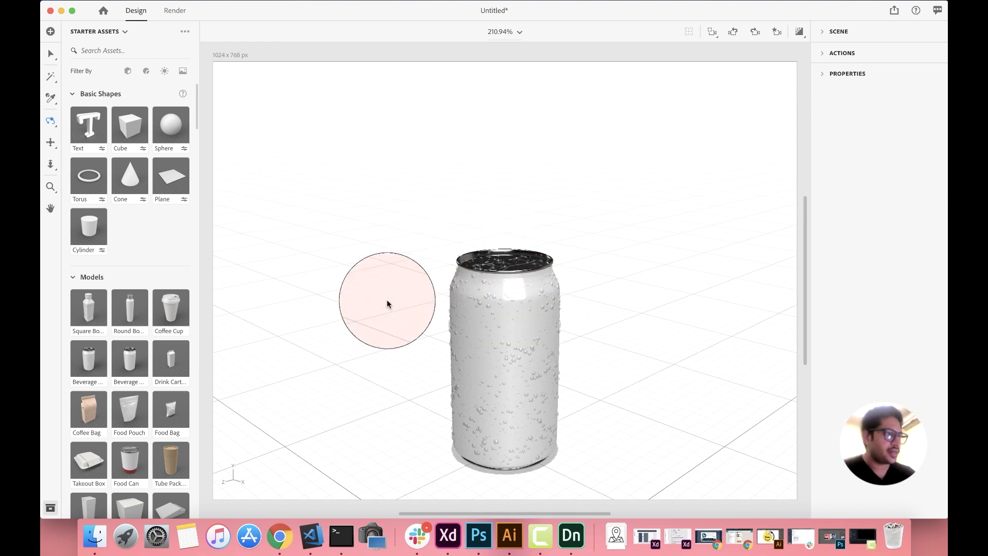
click(50, 53)
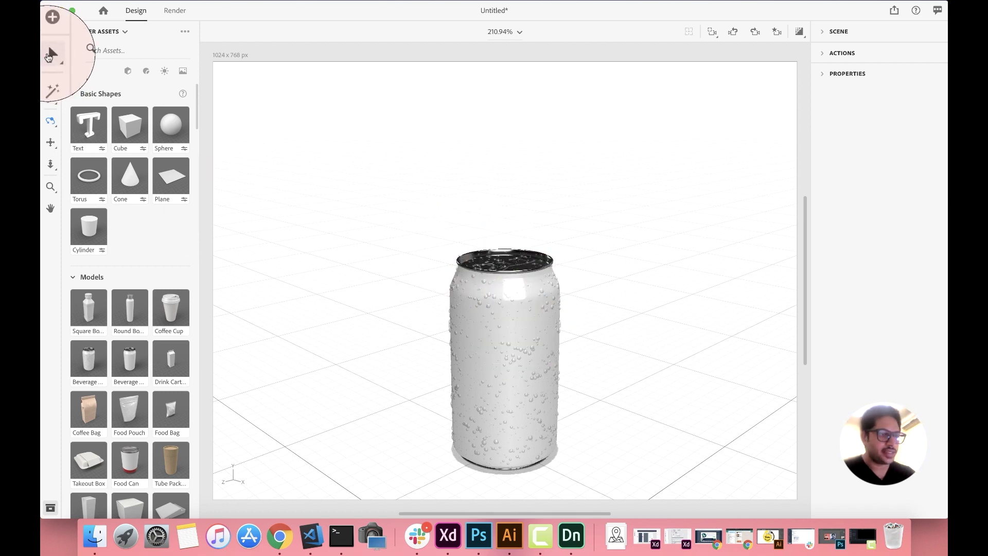
click(492, 325)
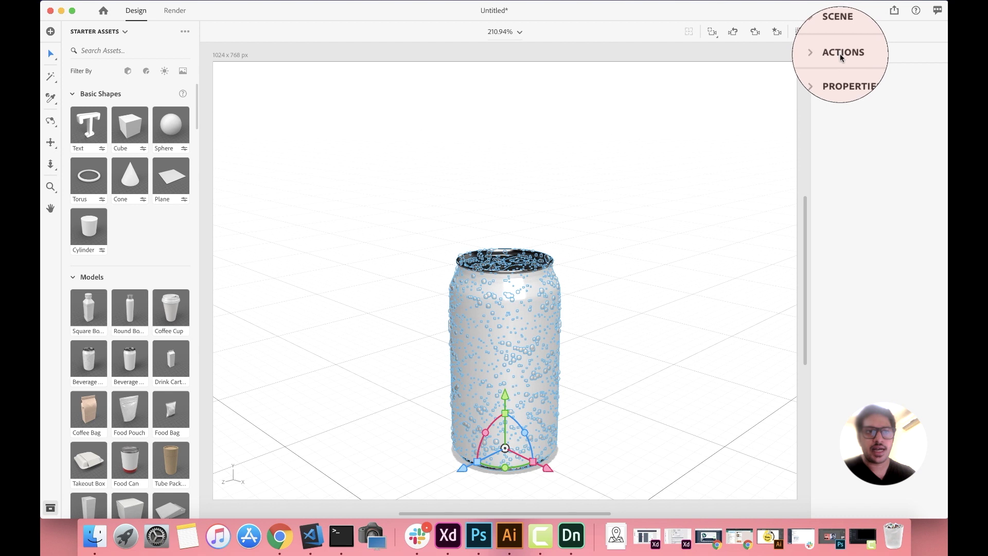
Try rotating and rescaling the can in Properties, then undo back to its original scale.
click(824, 74)
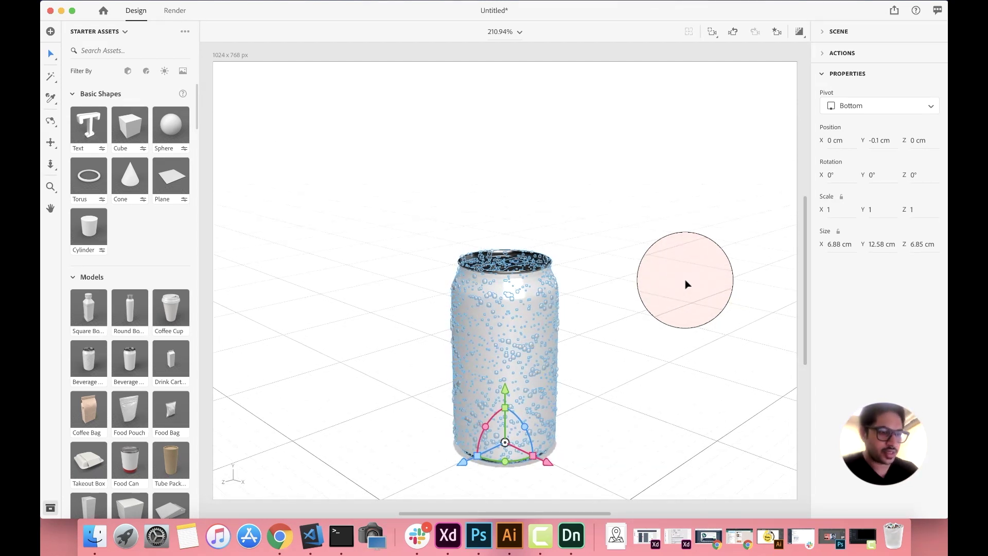
mouse_move(528, 428)
mouse_down()
mouse_move(539, 440)
mouse_move(508, 425)
mouse_move(518, 431)
mouse_up()
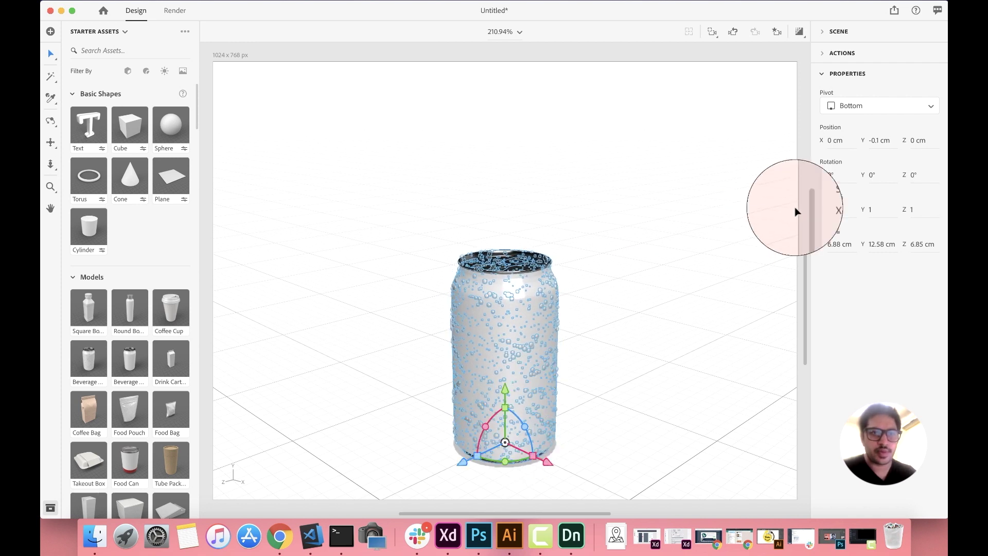
mouse_move(509, 410)
mouse_down()
mouse_move(506, 403)
mouse_move(504, 414)
mouse_up()
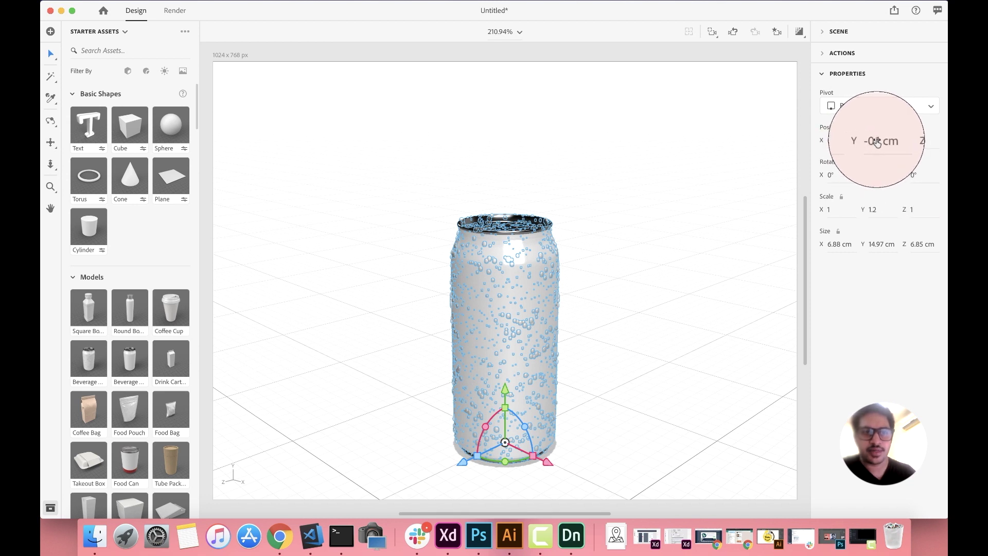
click(874, 140)
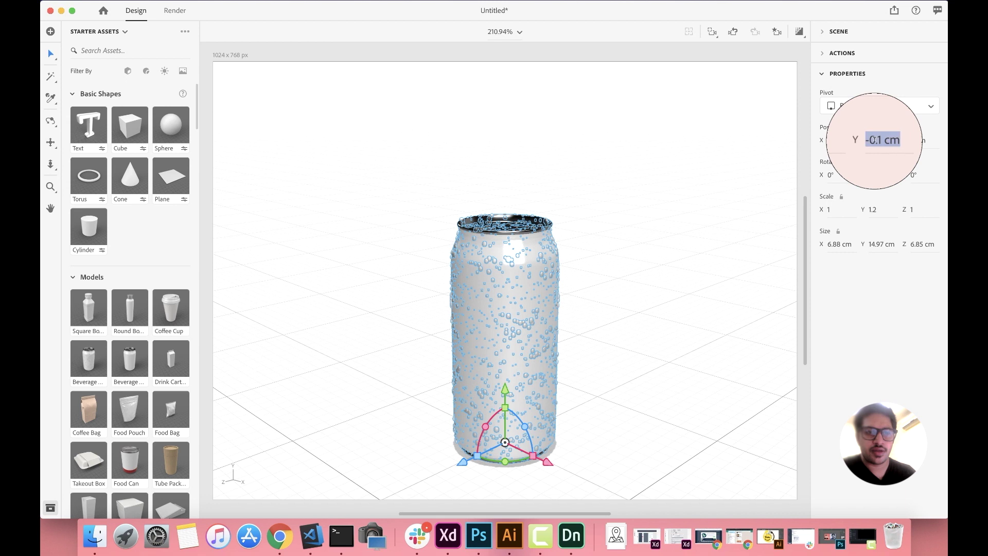
key(Return)
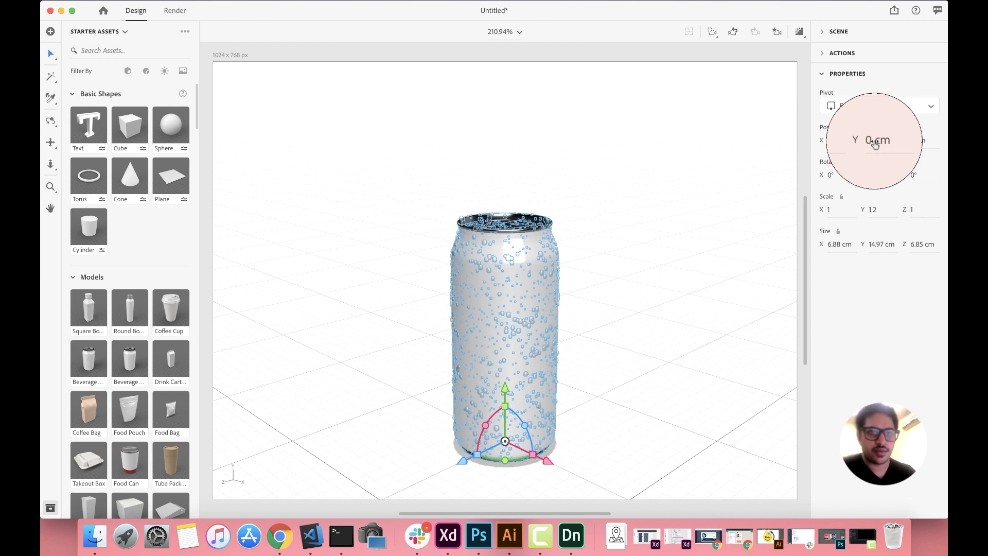
click(873, 209)
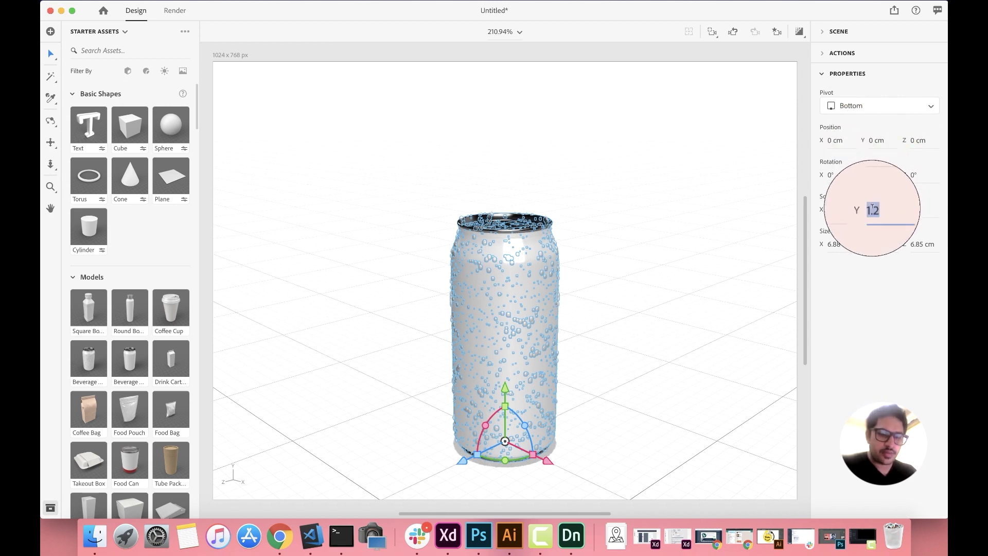
text(0)
key(Return)
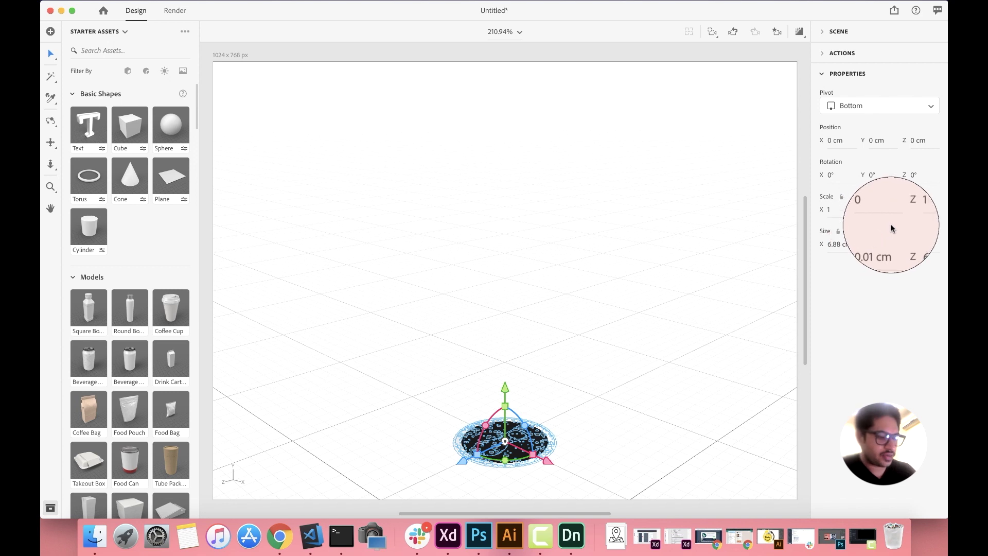
key(super+z)
click(830, 209)
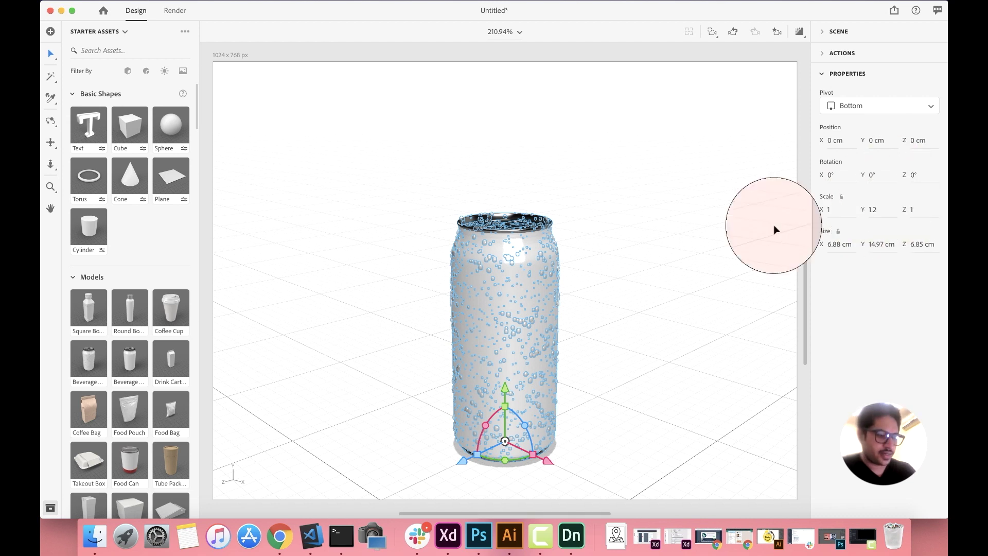
key(super+z)
key(super+z)
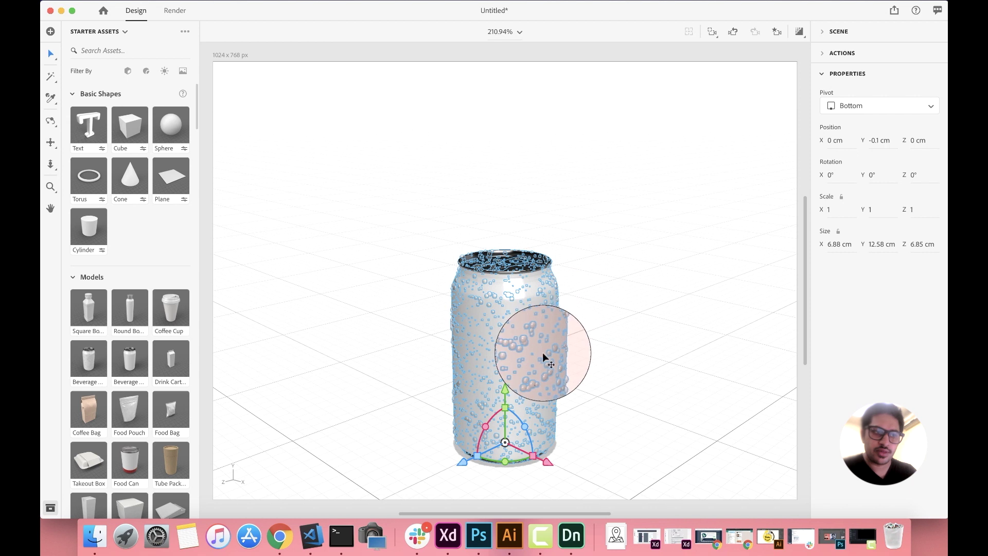
Reselect the can and expand the Actions, Properties and Scene hierarchy sections.
click(606, 322)
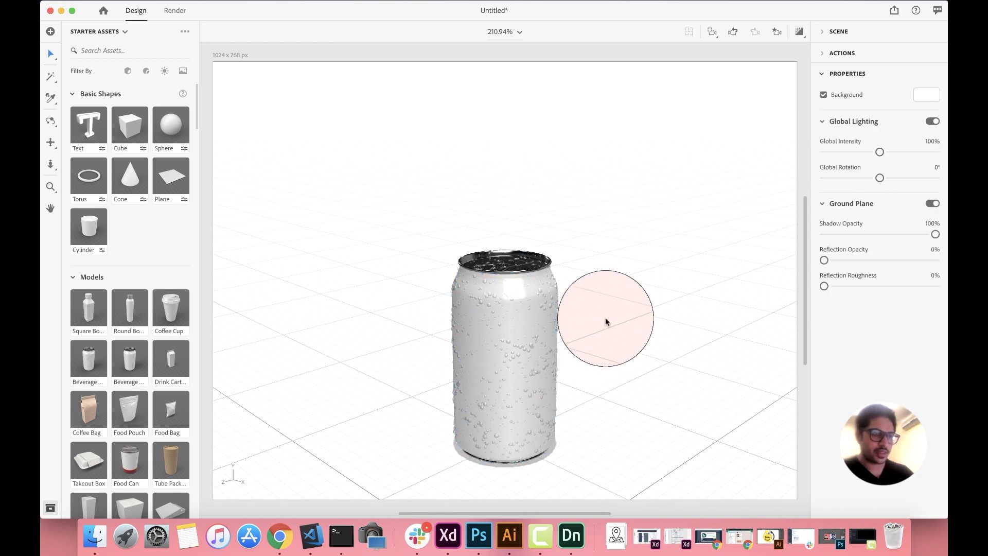
scroll(605, 322, up, 3)
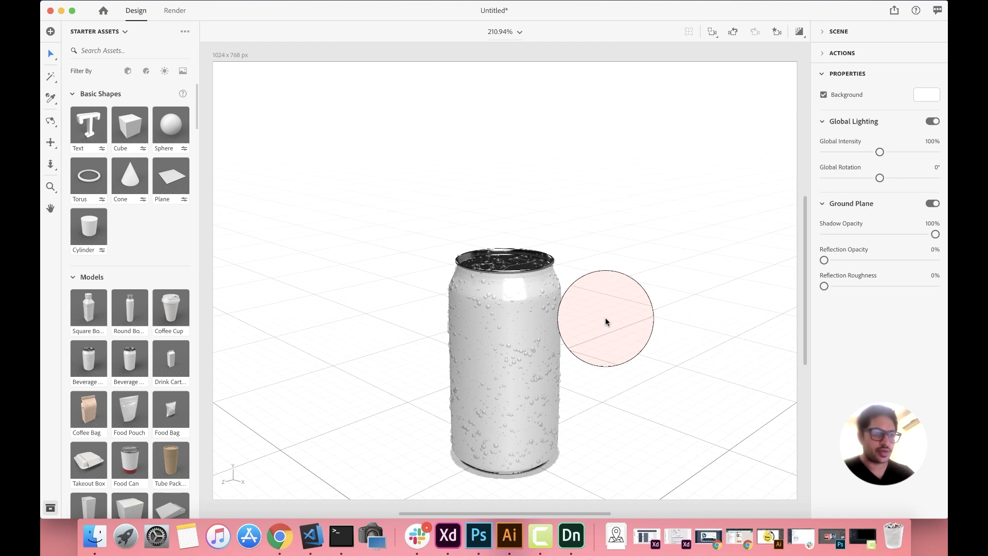
click(533, 307)
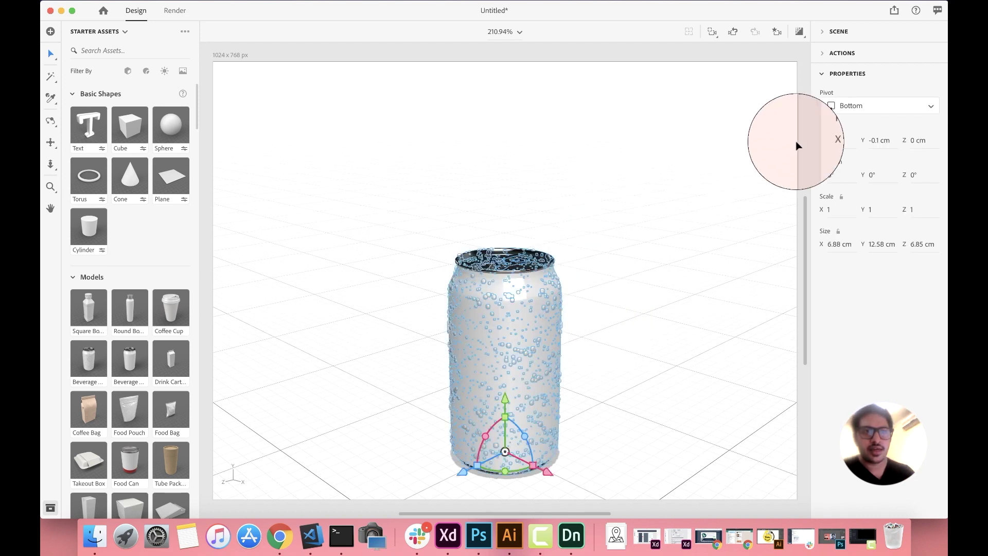
click(824, 53)
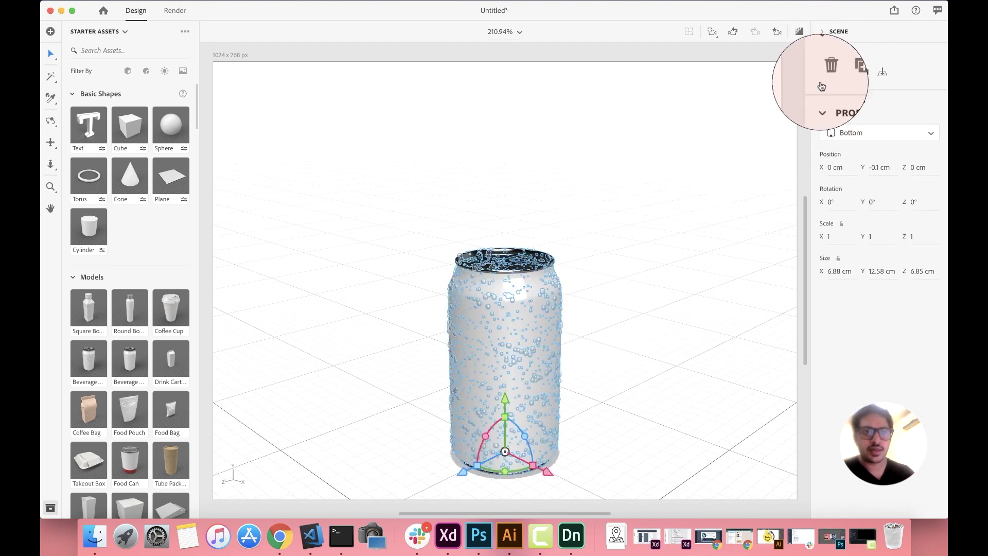
click(822, 102)
click(823, 101)
click(823, 33)
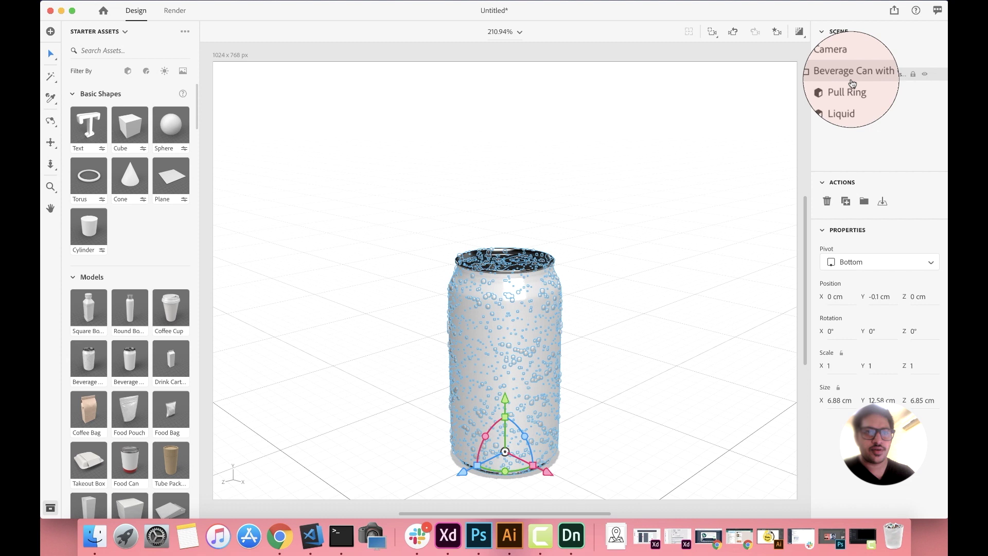
Inspect the Pull Ring, Liquid and Can parts and the Can's materials, then reselect the whole group.
click(850, 102)
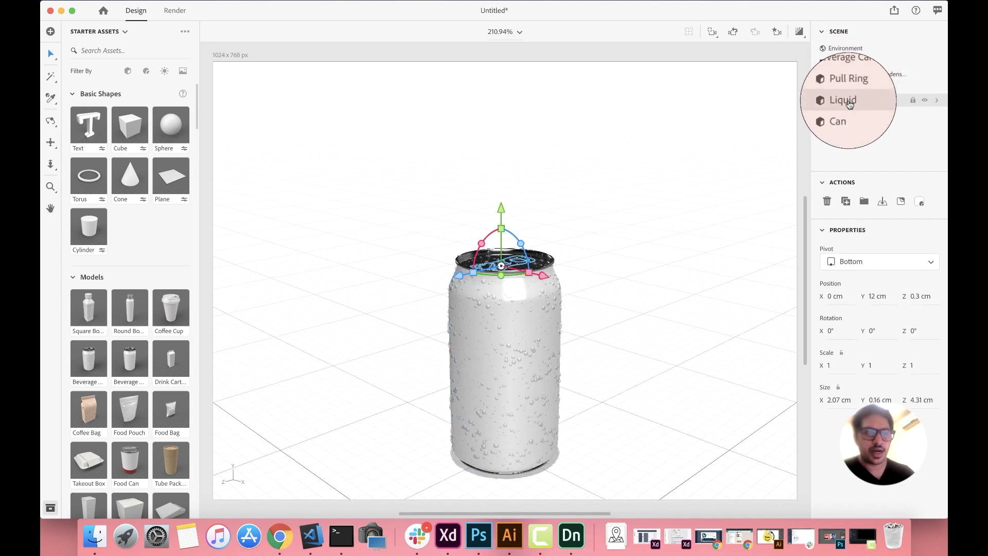
click(847, 114)
click(847, 87)
click(852, 103)
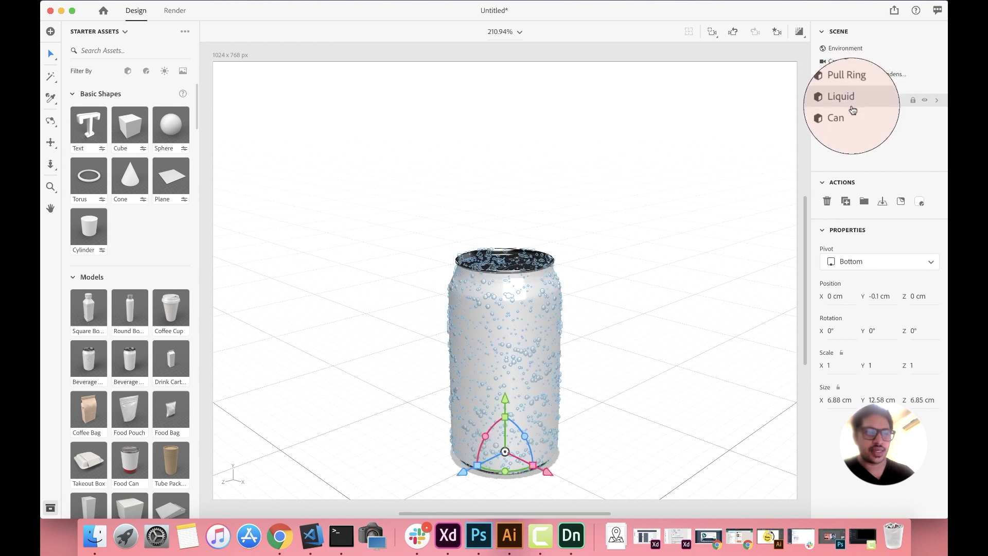
click(845, 119)
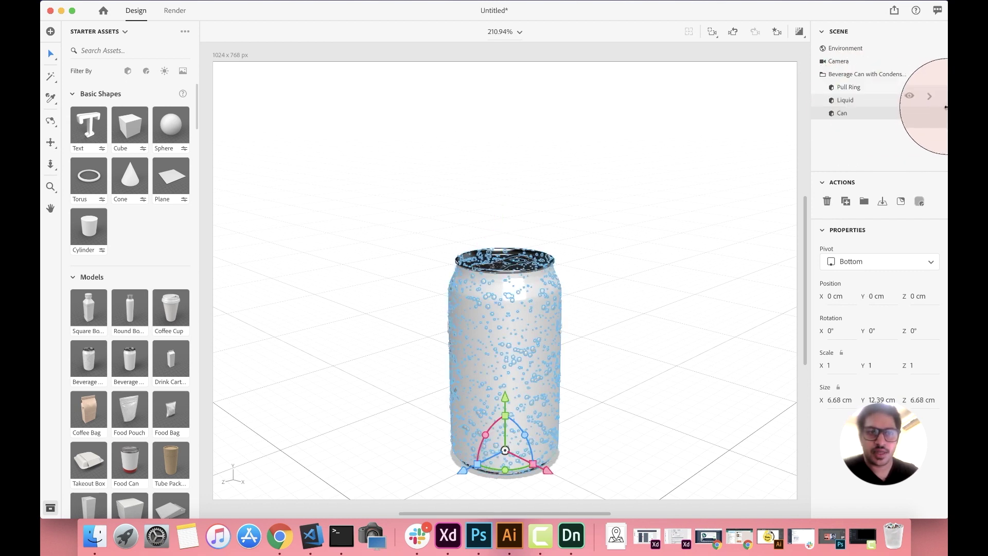
click(936, 112)
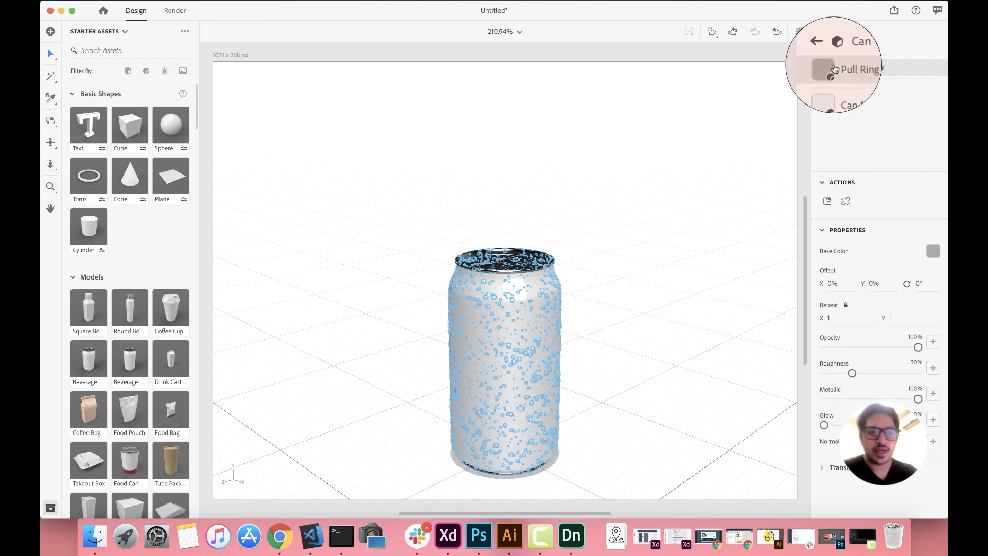
click(817, 38)
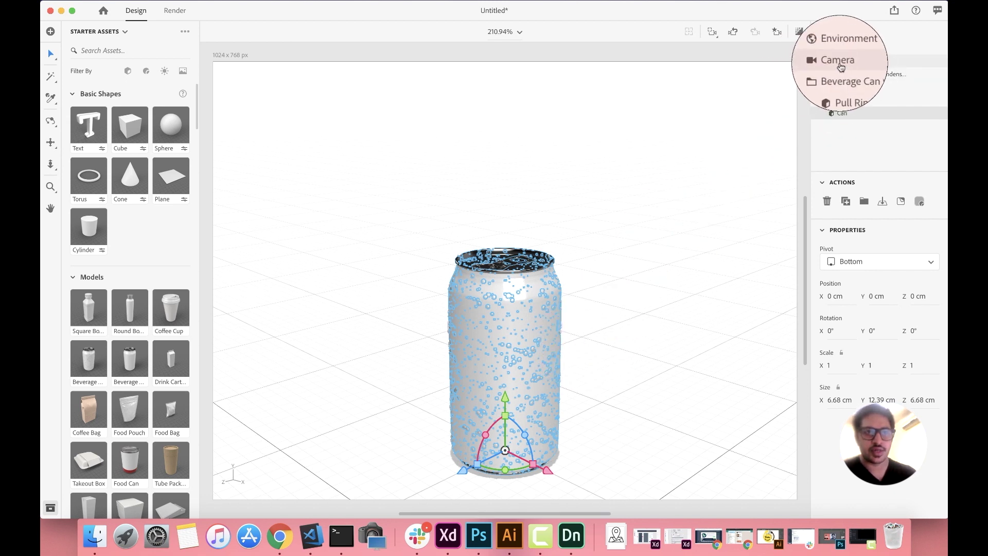
click(859, 90)
click(846, 100)
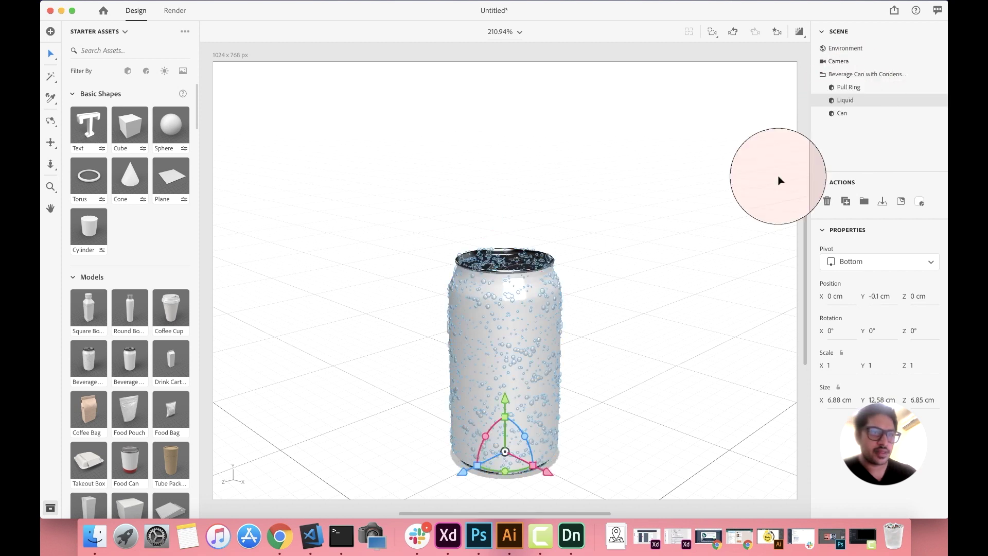
click(582, 331)
click(544, 332)
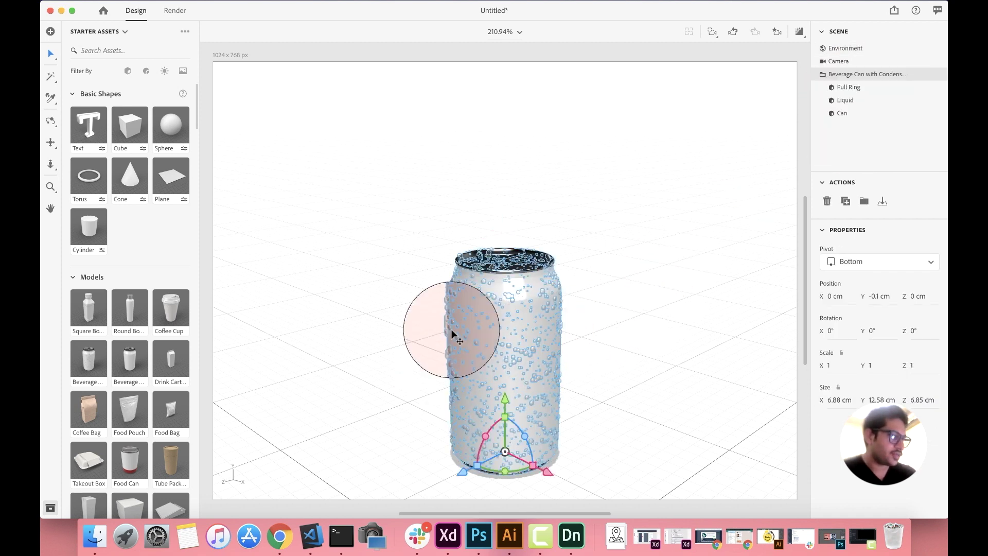
Apply the dark reflective Metal starter material to the can.
scroll(177, 269, down, 10)
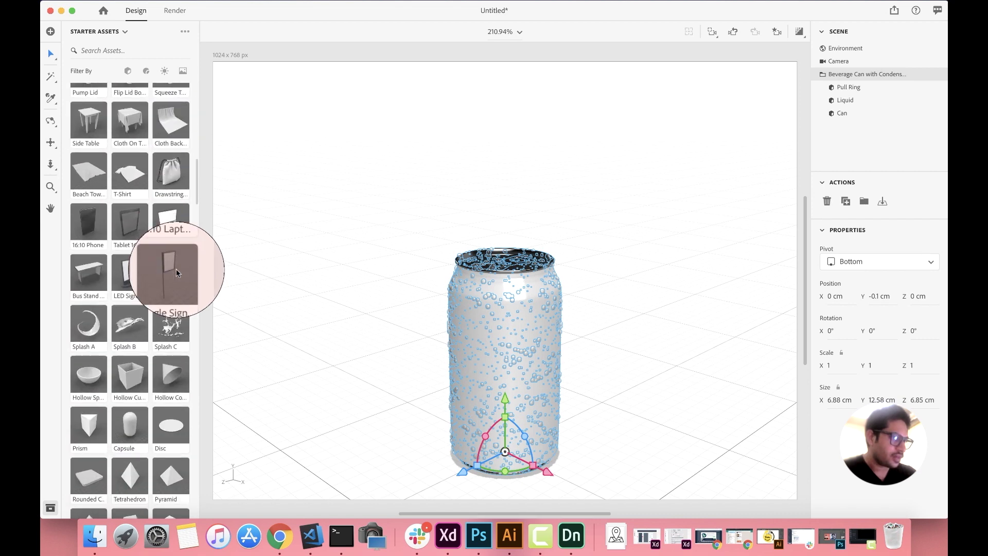
scroll(176, 269, down, 10)
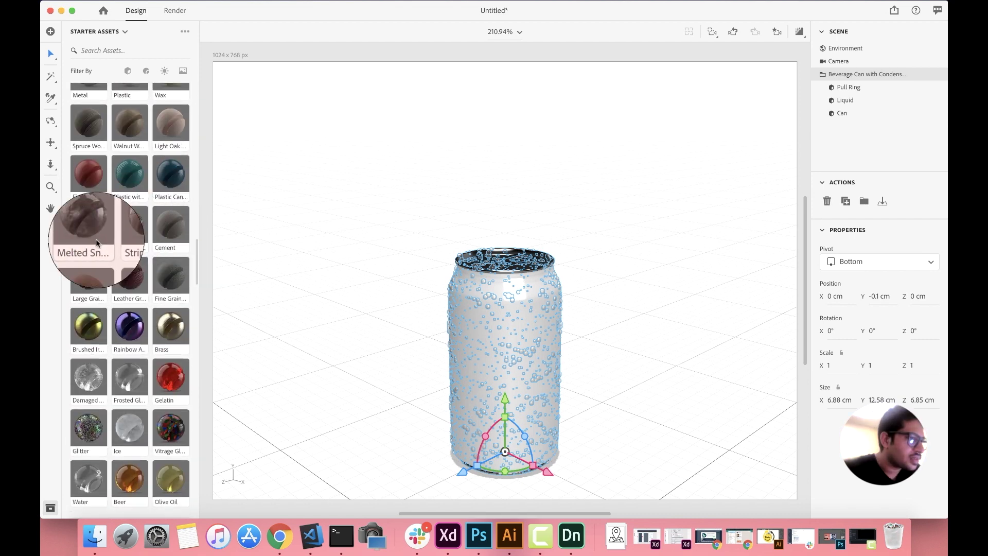
scroll(96, 239, up, 5)
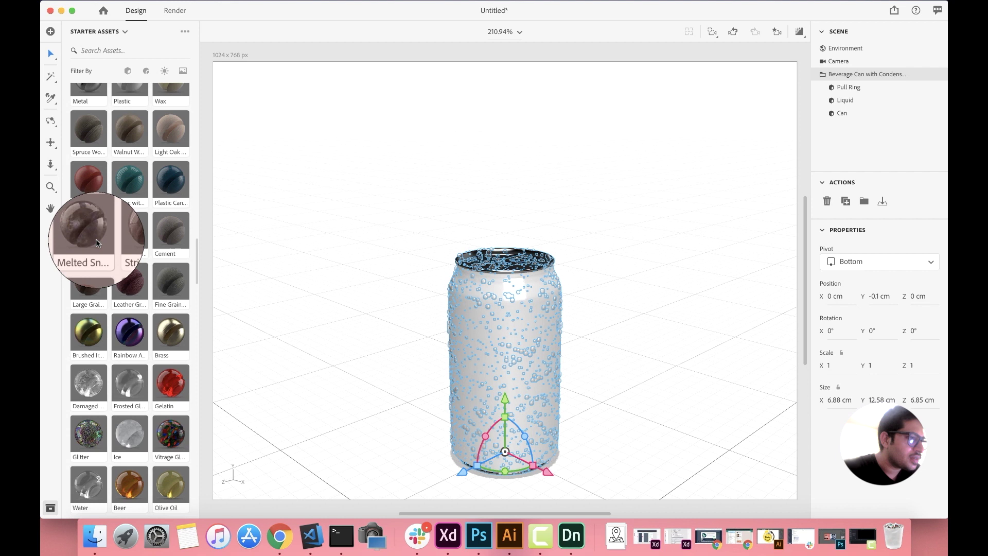
scroll(96, 239, up, 1)
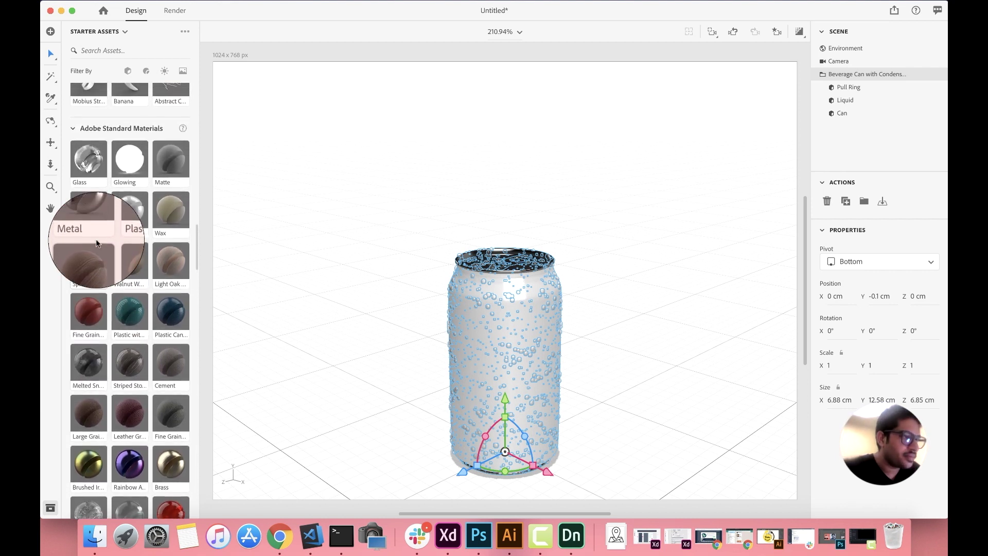
click(82, 220)
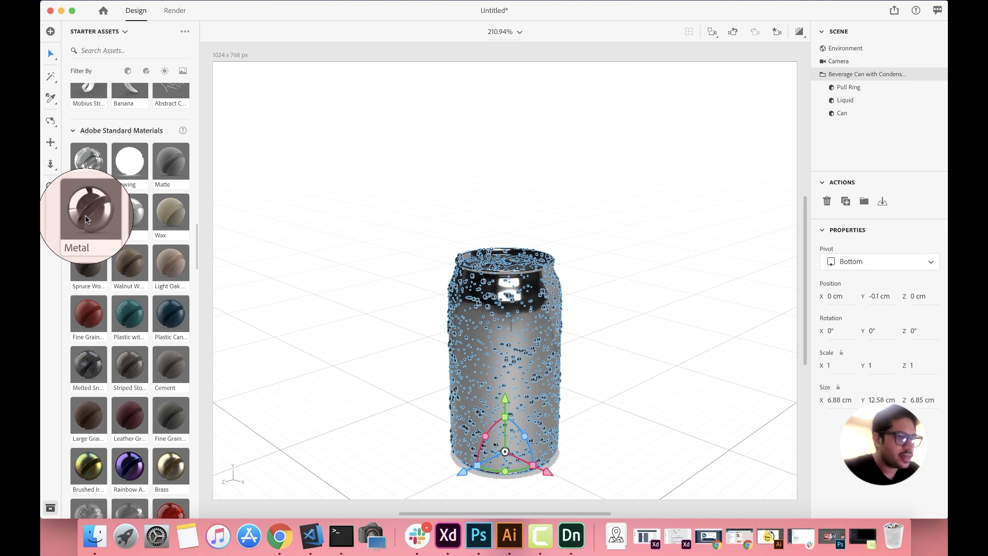
Move the can off-centre on the floor to about X -8 cm, Z -8.9 cm.
click(340, 247)
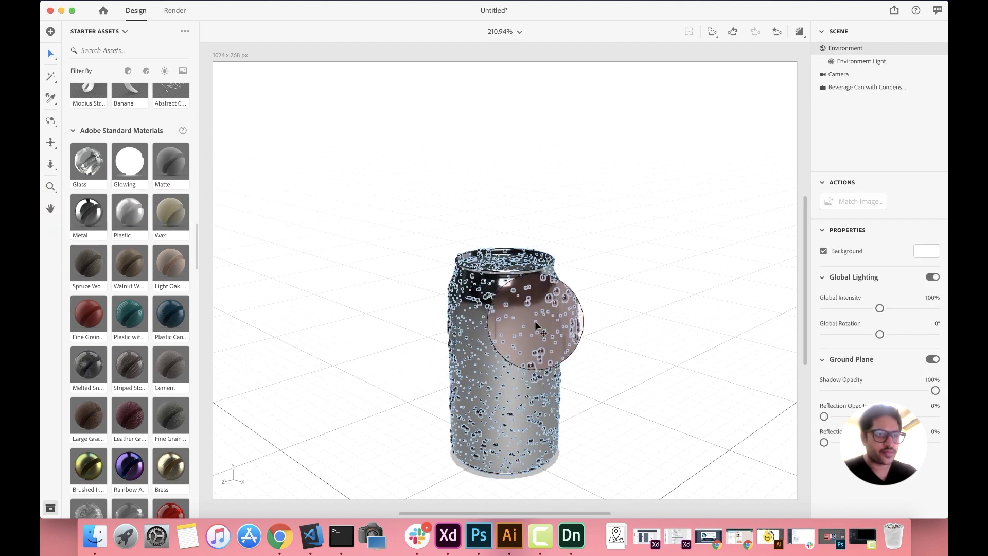
mouse_move(804, 208)
mouse_down()
mouse_move(808, 242)
mouse_move(805, 209)
mouse_up()
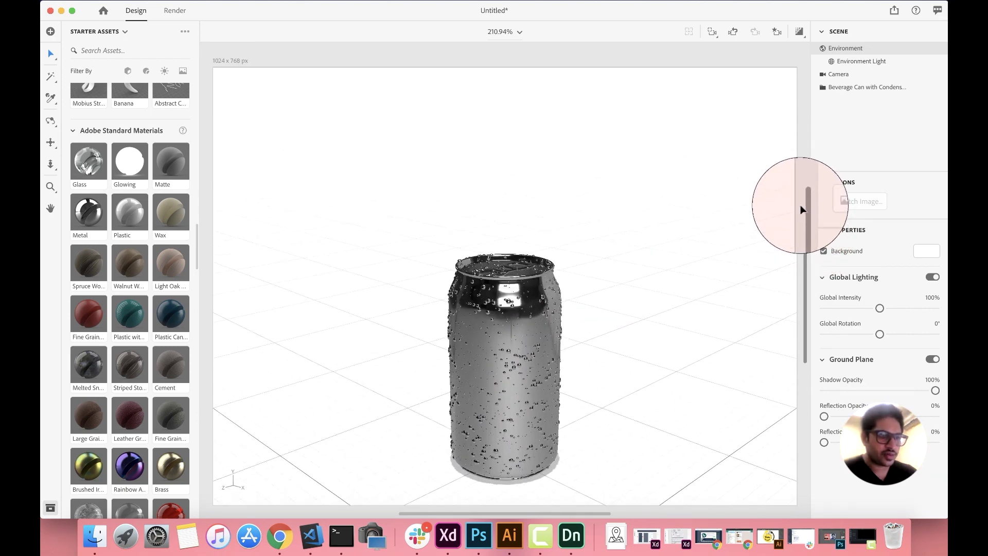
click(511, 415)
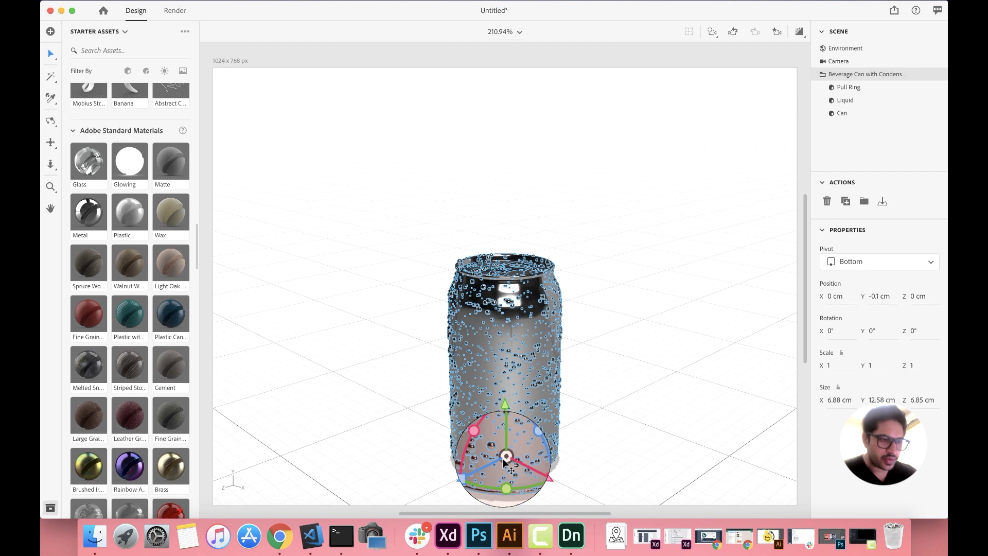
drag(503, 458, 511, 385)
click(632, 379)
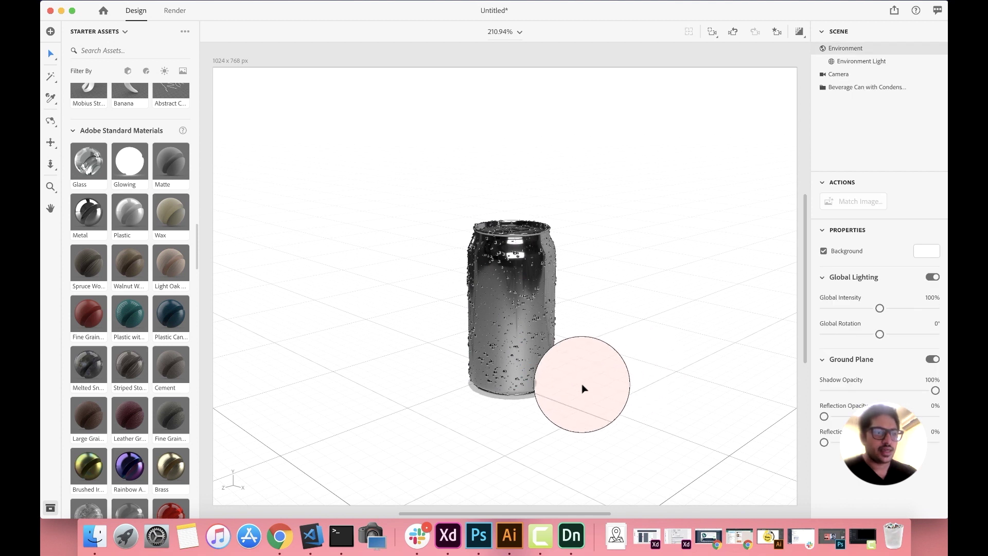
click(517, 380)
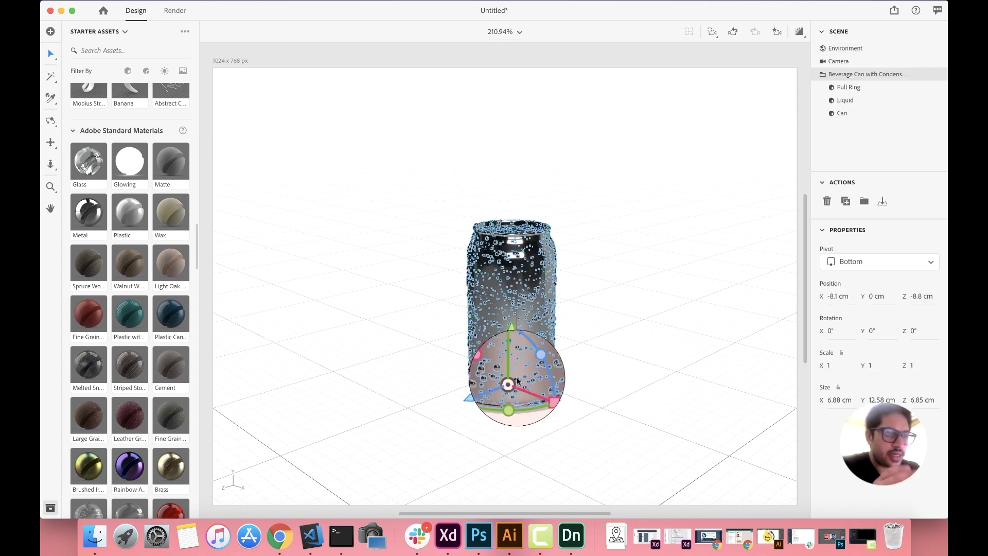
click(517, 380)
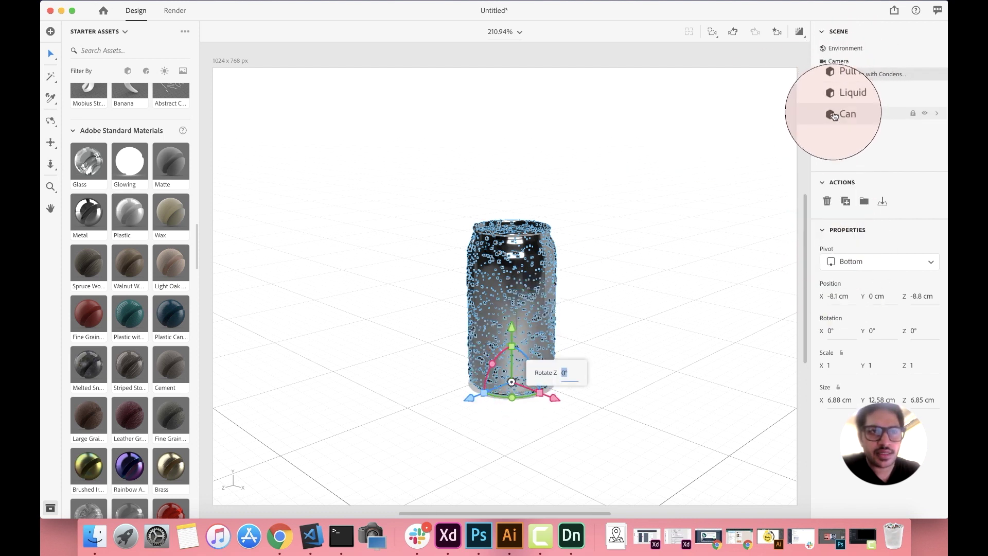
click(942, 113)
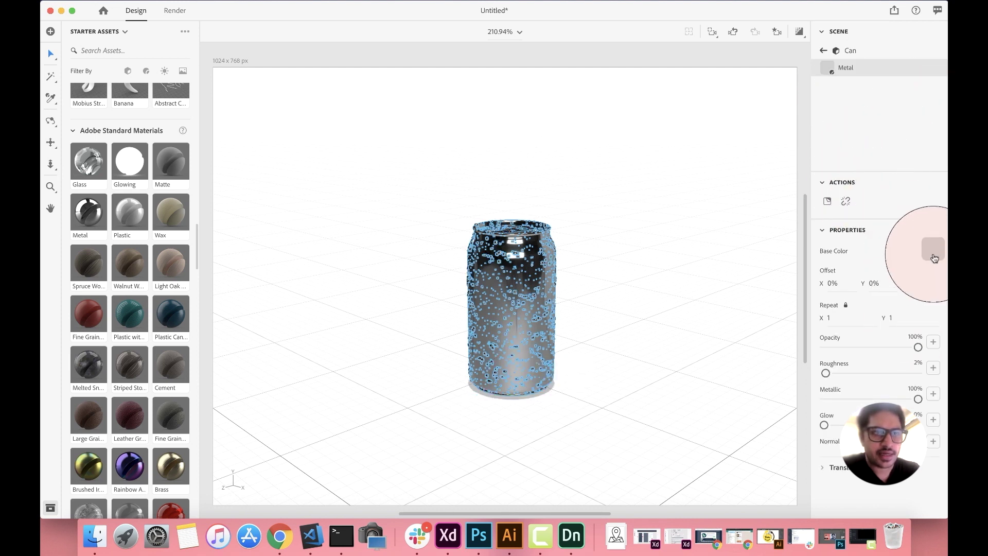
Tint the can's Metal base colour gold, about RGB 222, 199, 84.
click(933, 251)
click(835, 257)
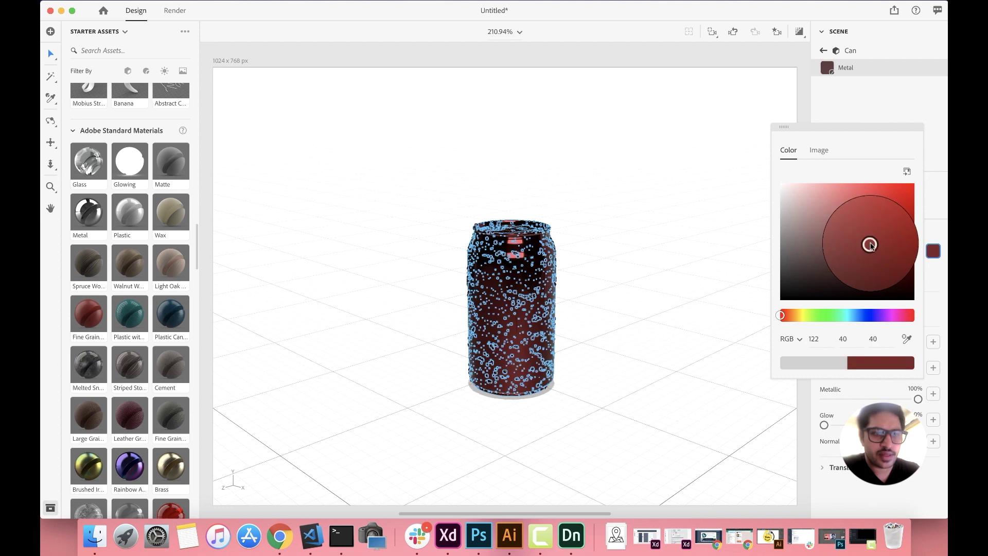
drag(845, 316, 865, 316)
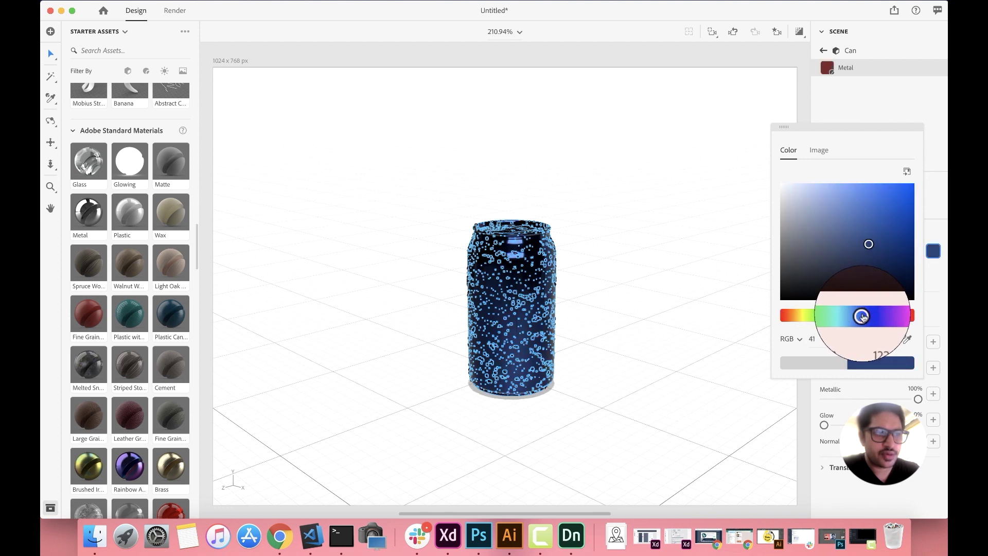
click(881, 202)
drag(805, 315, 801, 316)
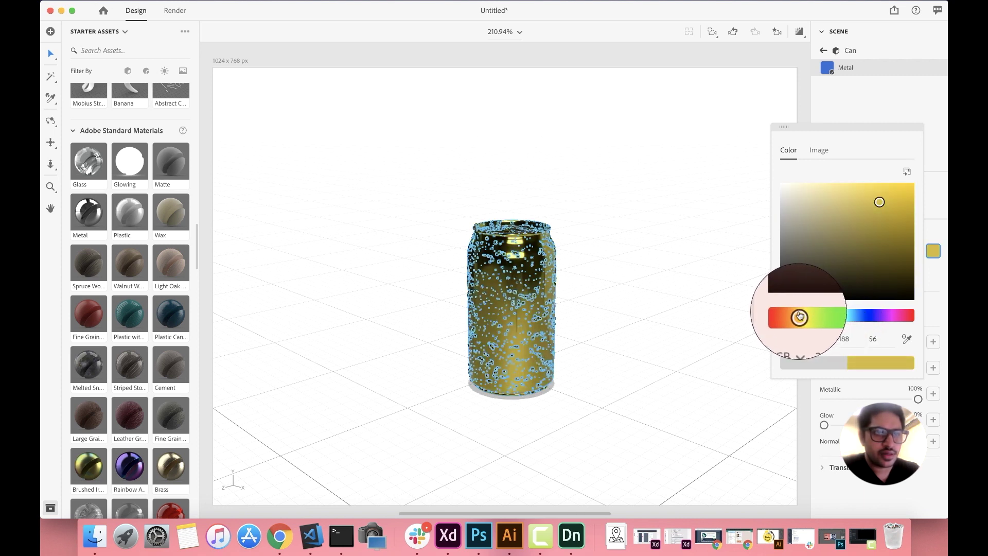
click(854, 192)
drag(855, 192, 857, 193)
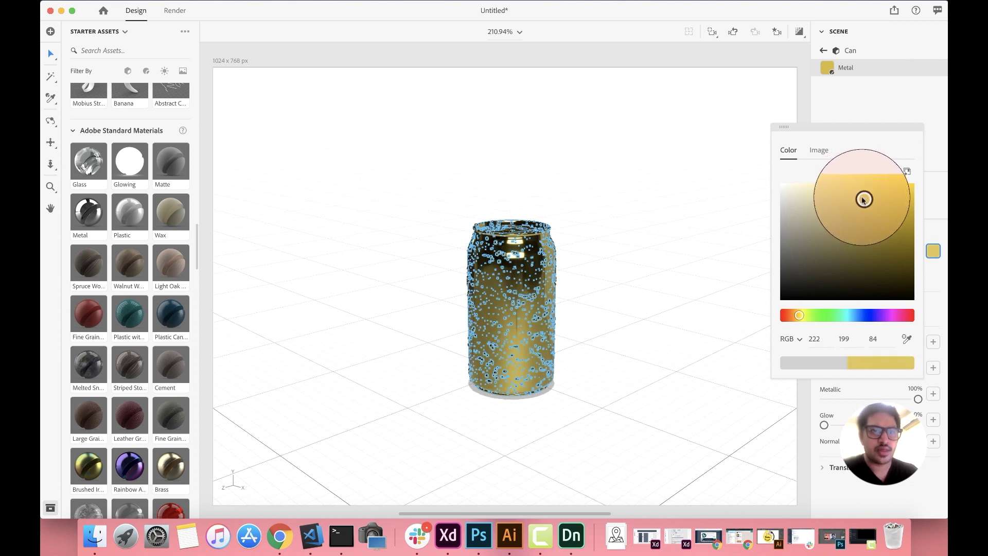
click(927, 135)
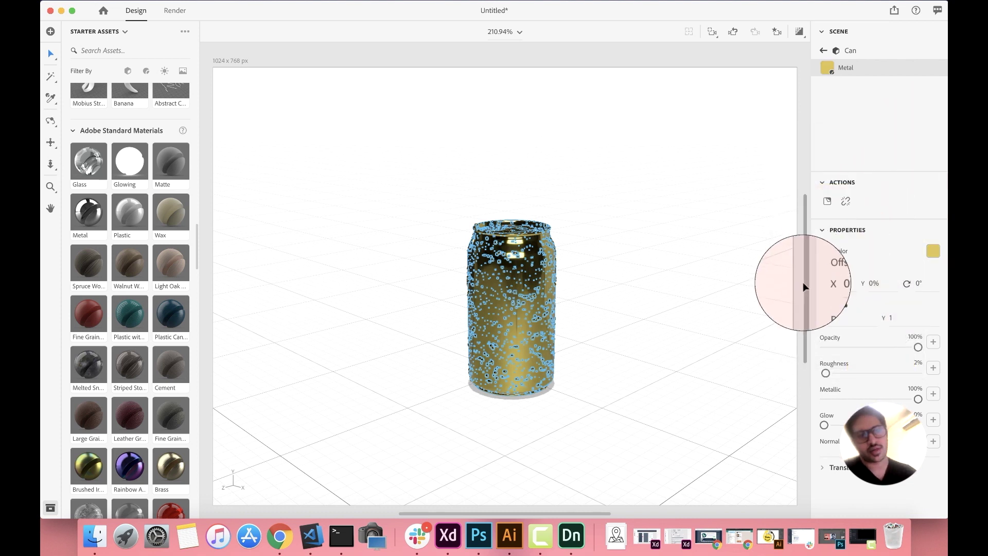
click(684, 285)
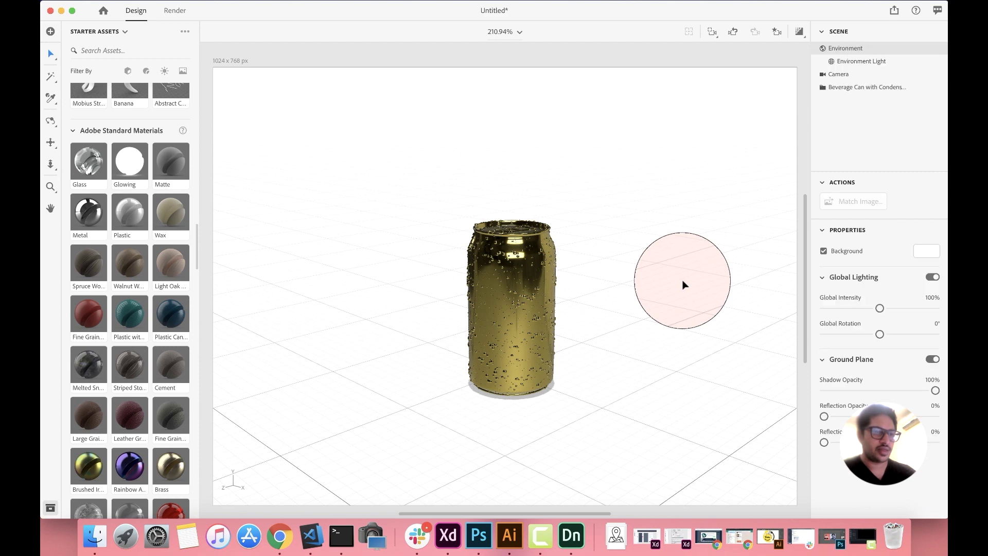
click(508, 342)
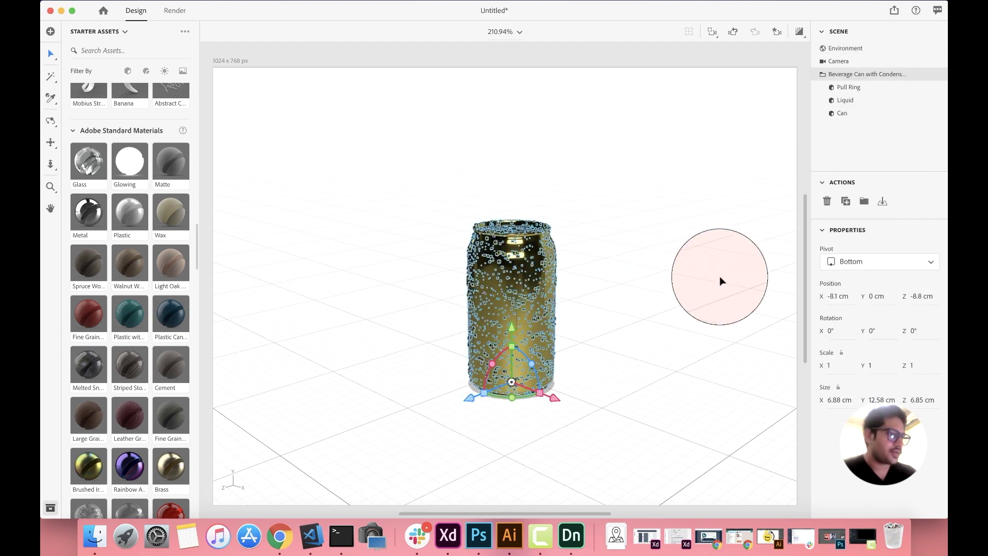
Set the blurred café Table photo from Starter Assets Images as the background.
scroll(165, 313, down, 15)
scroll(166, 315, down, 15)
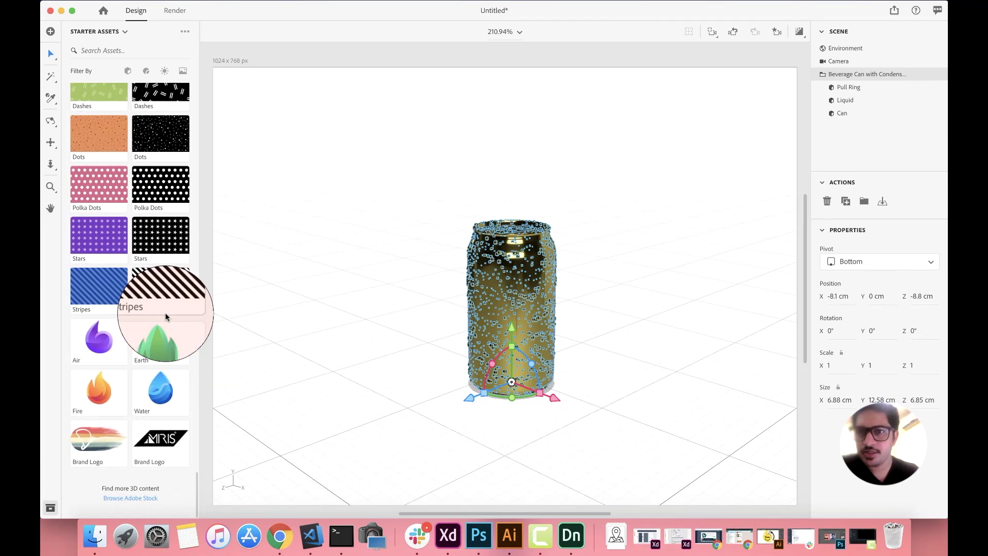
scroll(159, 299, up, 10)
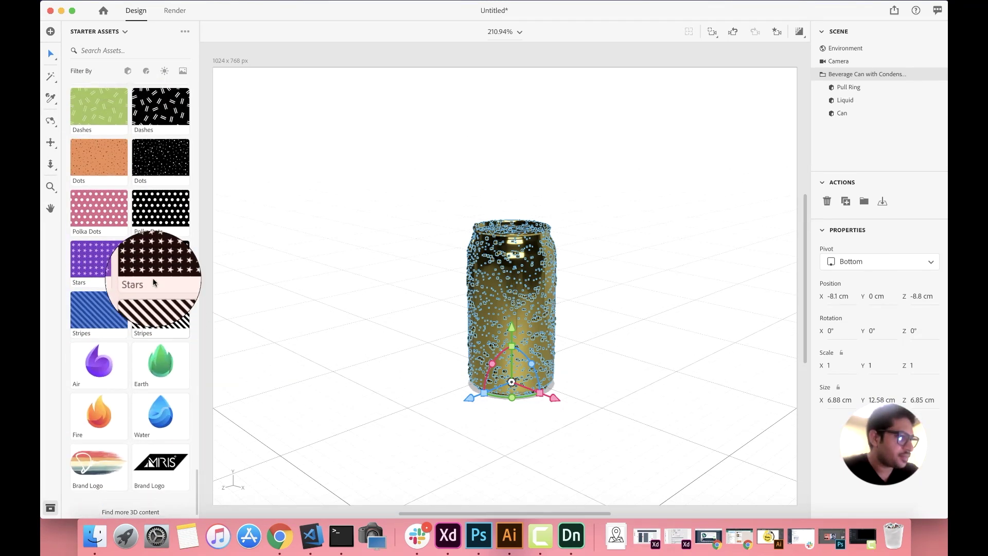
scroll(153, 280, up, 2)
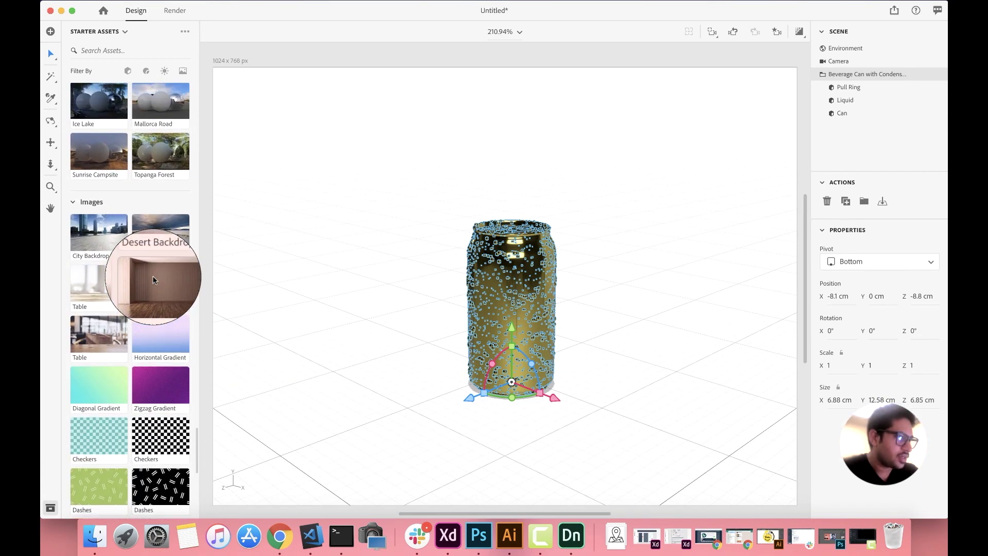
scroll(153, 279, up, 6)
scroll(153, 280, down, 6)
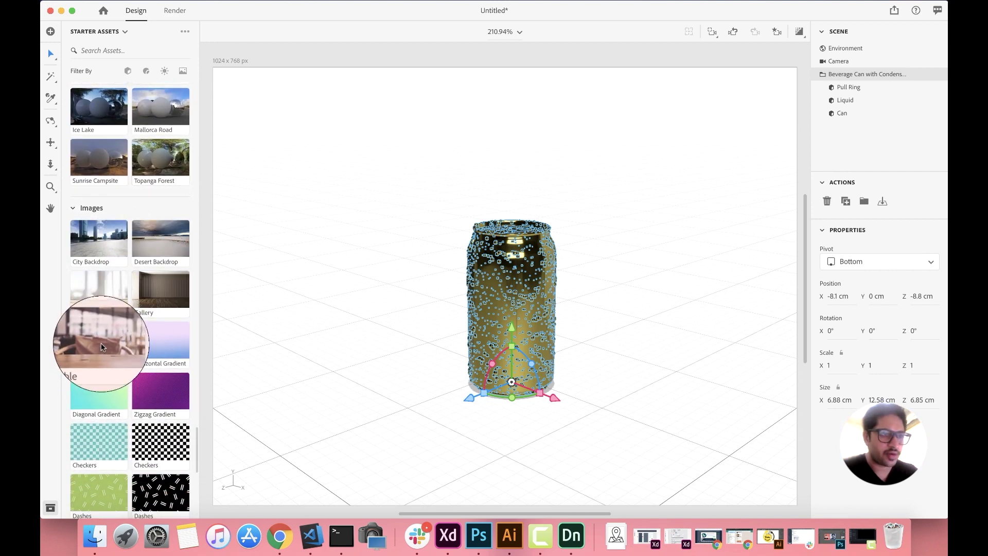
click(101, 343)
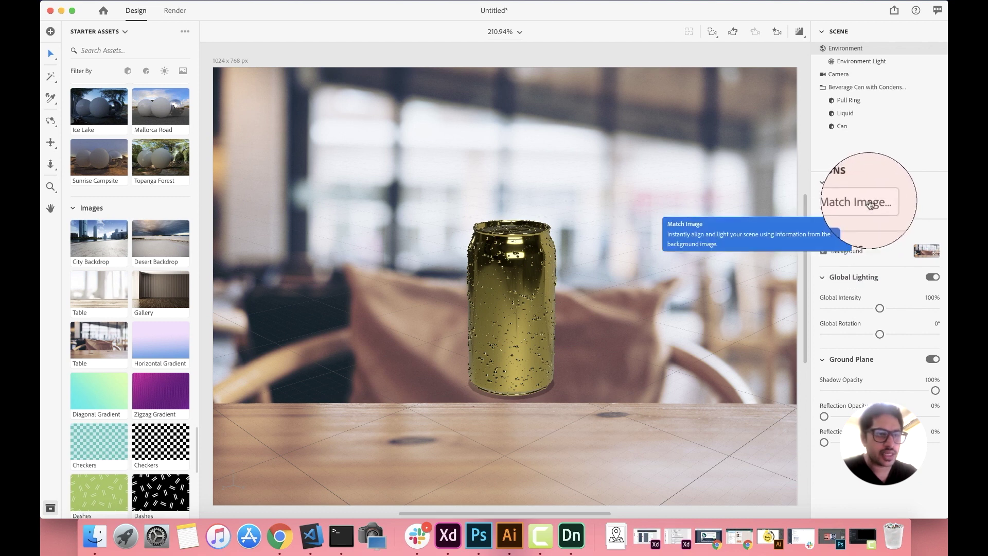
Run Match Image with default settings, giving a 1024 x 682 canvas and three directional lights.
click(869, 205)
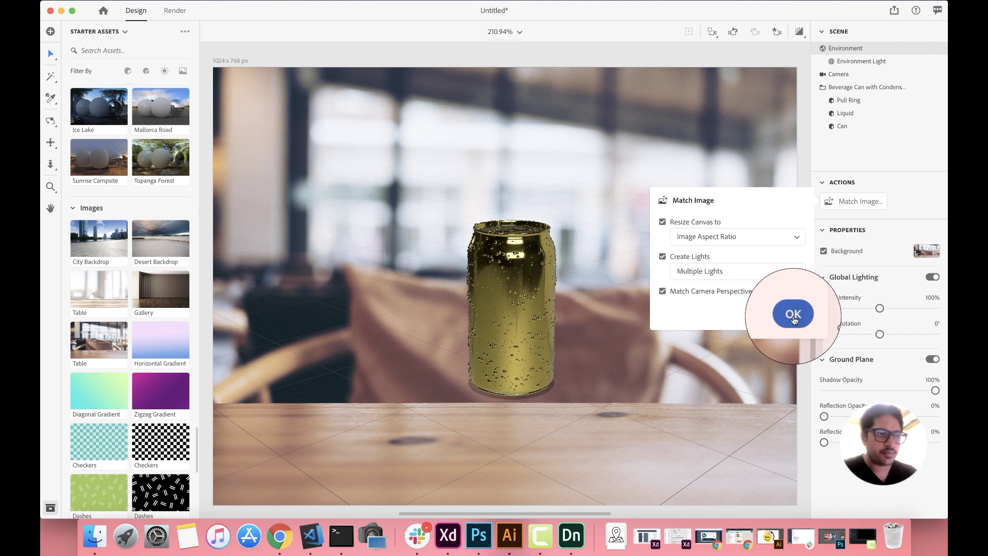
click(793, 314)
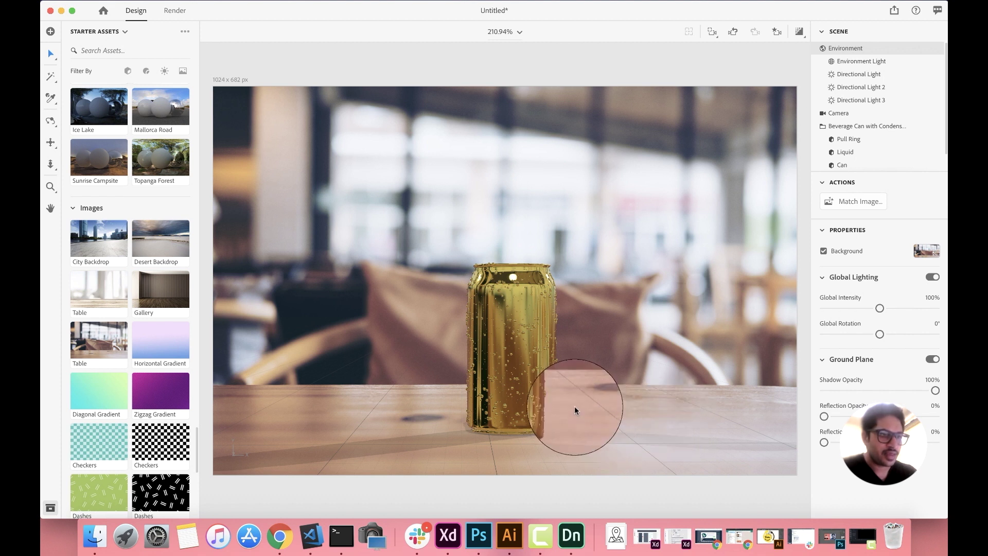
click(551, 399)
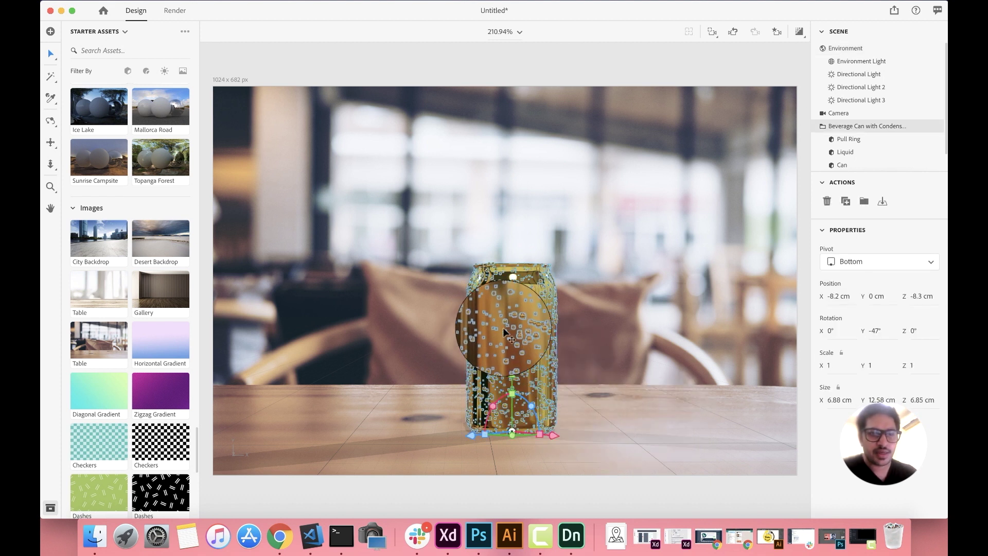
Inspect the Can part's material, then deselect it to view the gold can.
click(854, 167)
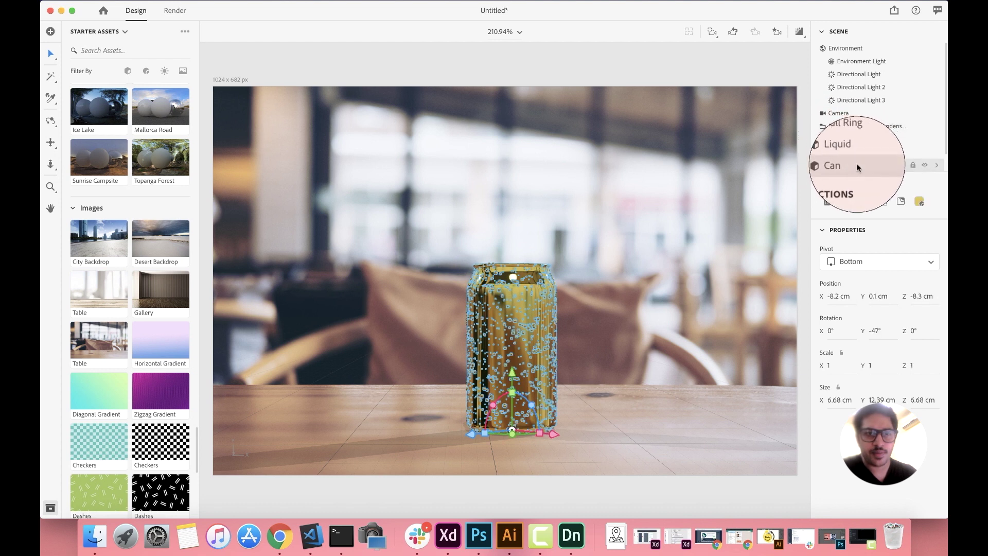
click(919, 206)
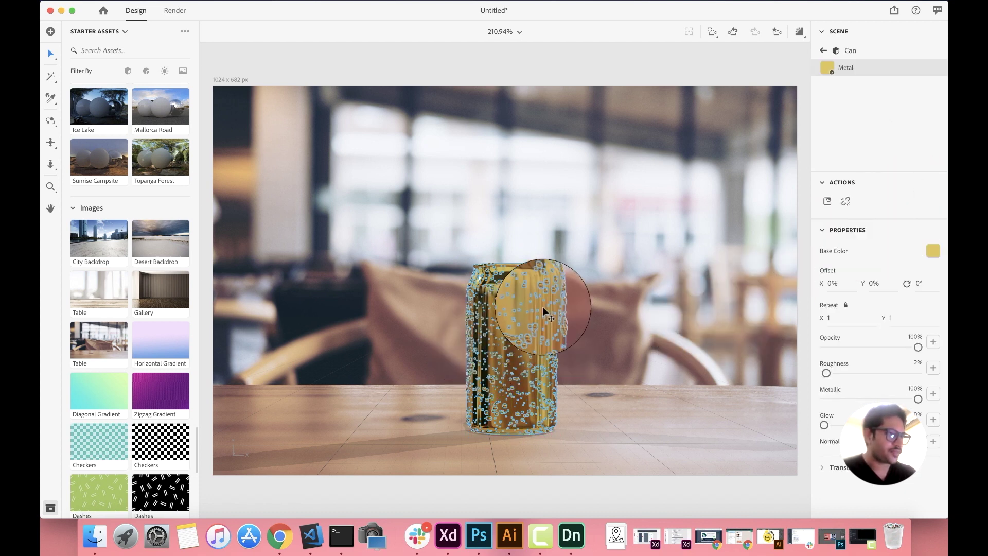
click(449, 338)
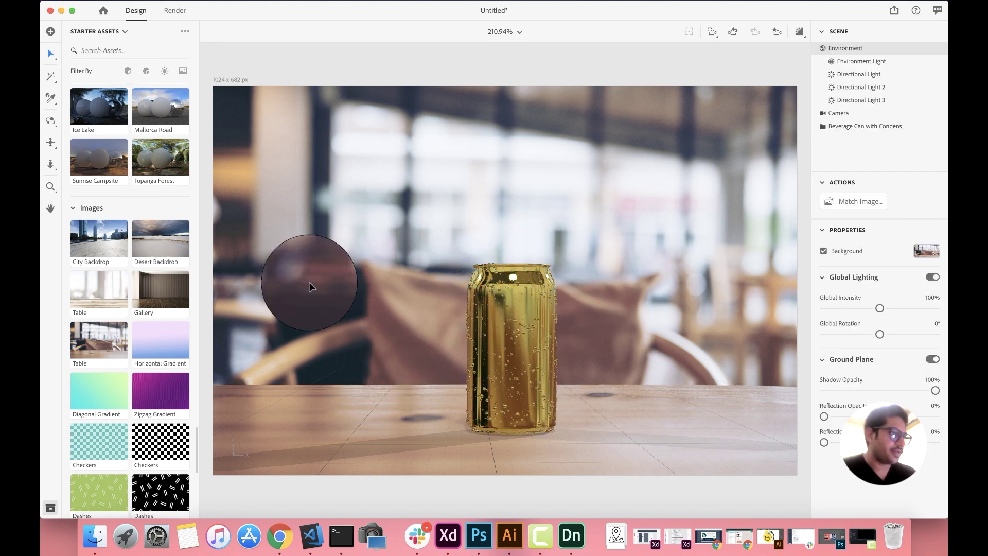
Display the canvas settings: 1,024 × 682 px, measured in pixels.
scroll(140, 233, up, 10)
scroll(140, 233, up, 5)
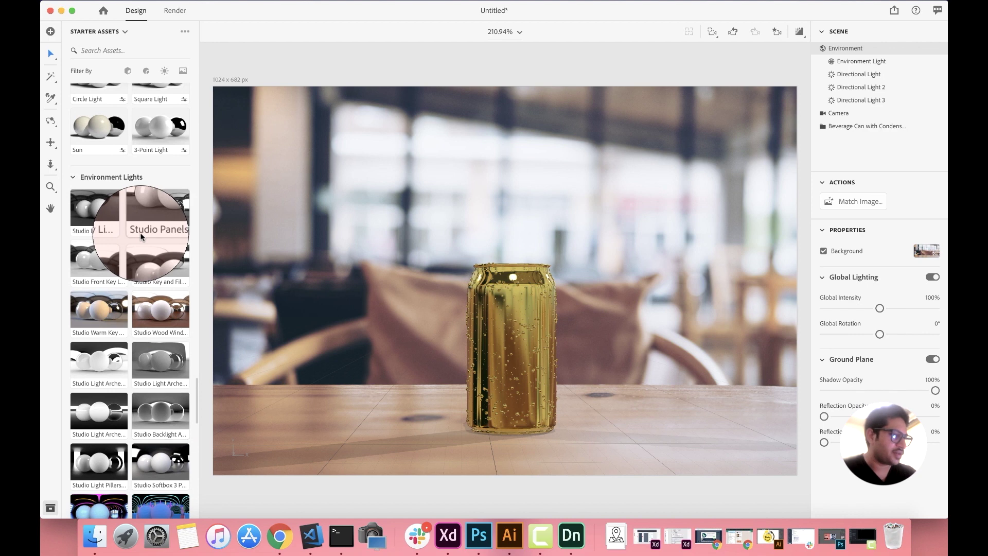
scroll(140, 232, up, 5)
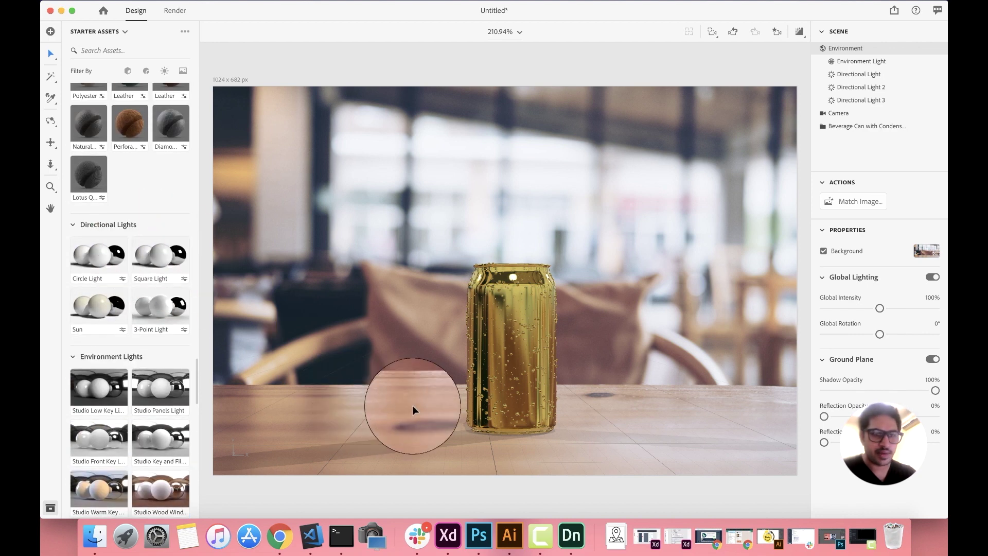
click(396, 385)
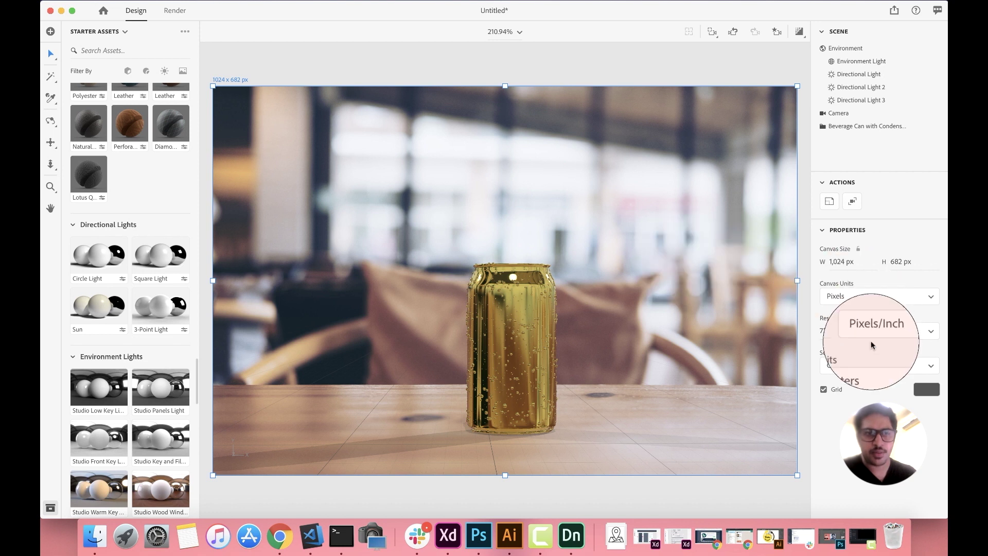
Review the can, Environment Light and Directional Lights, ending on Directional Light 3 (36%, −120°).
click(883, 126)
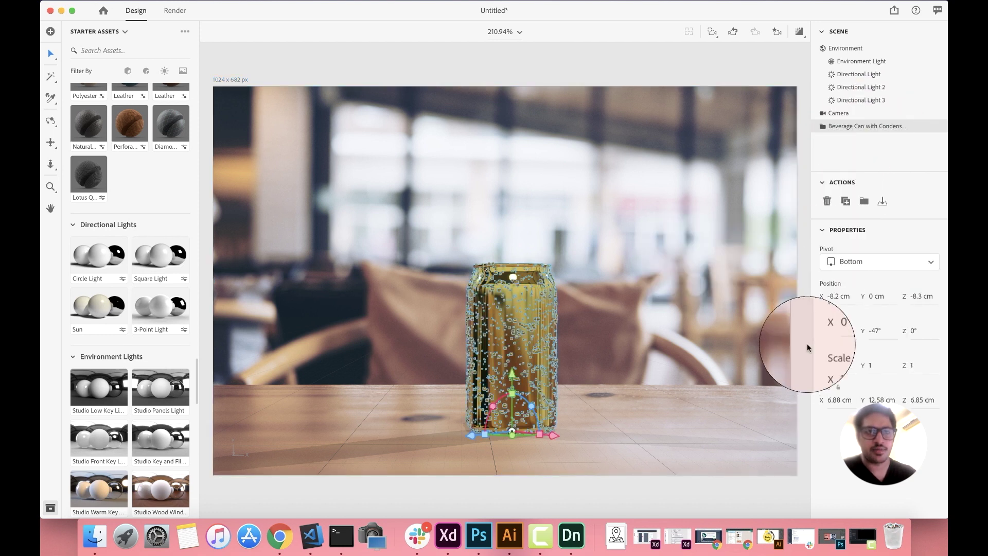
click(861, 60)
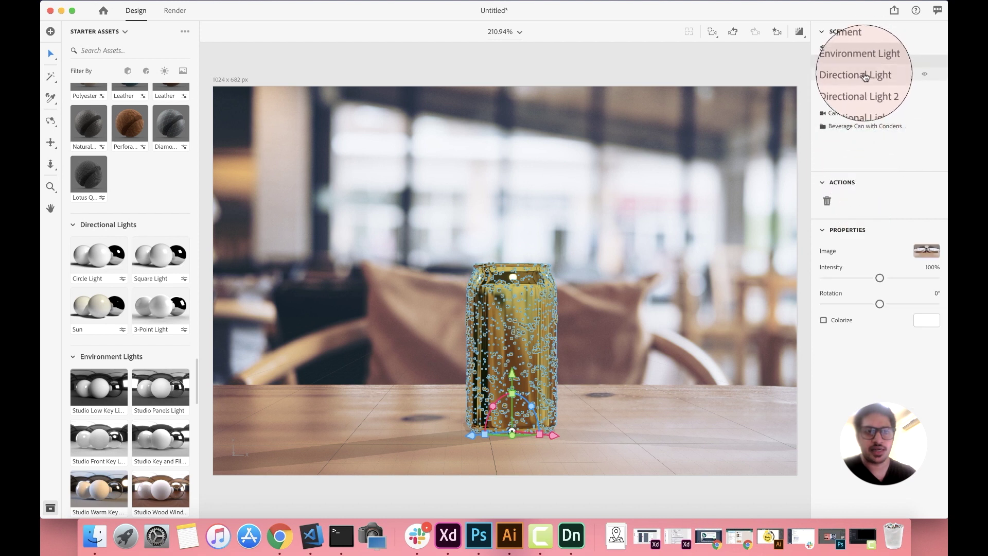
click(864, 77)
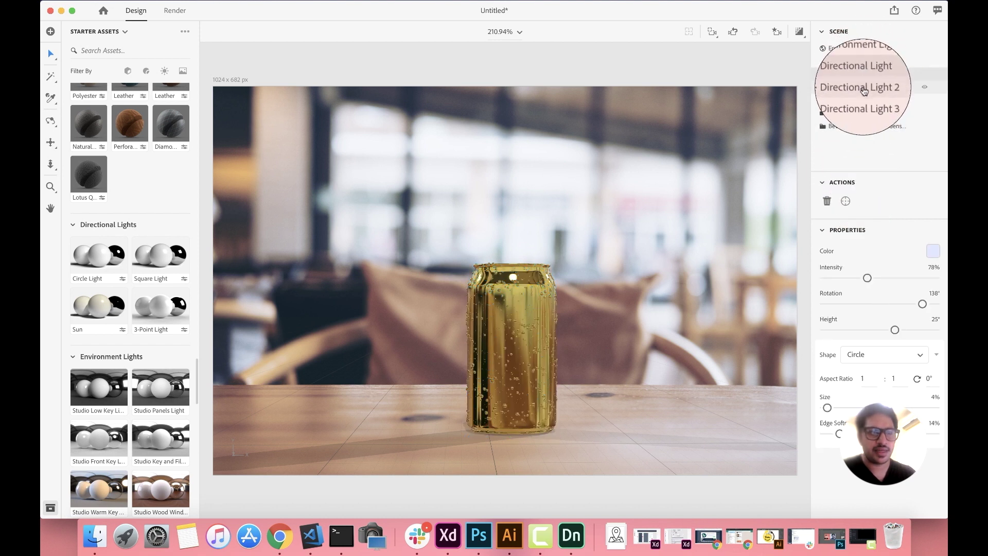
click(864, 91)
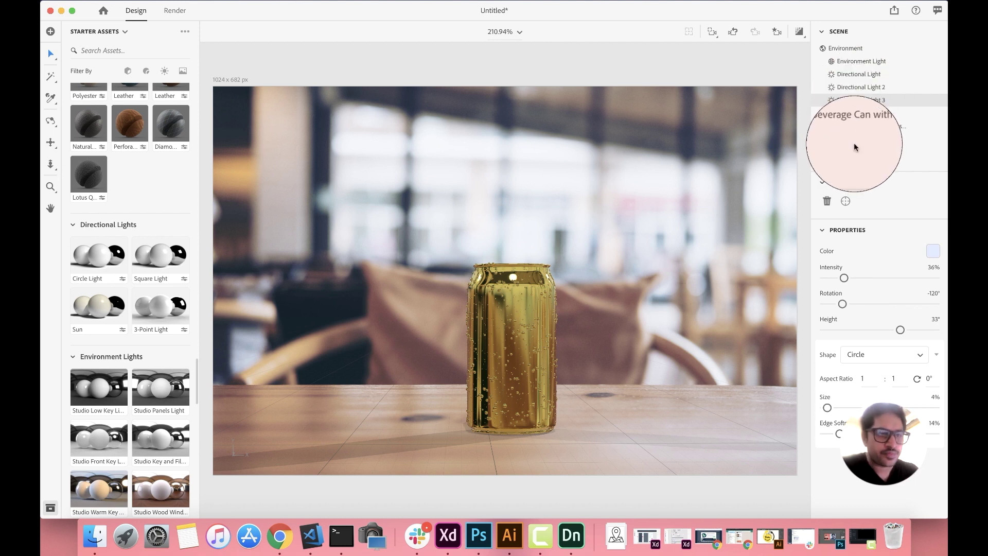
scroll(770, 205, up, 2)
scroll(698, 279, down, 2)
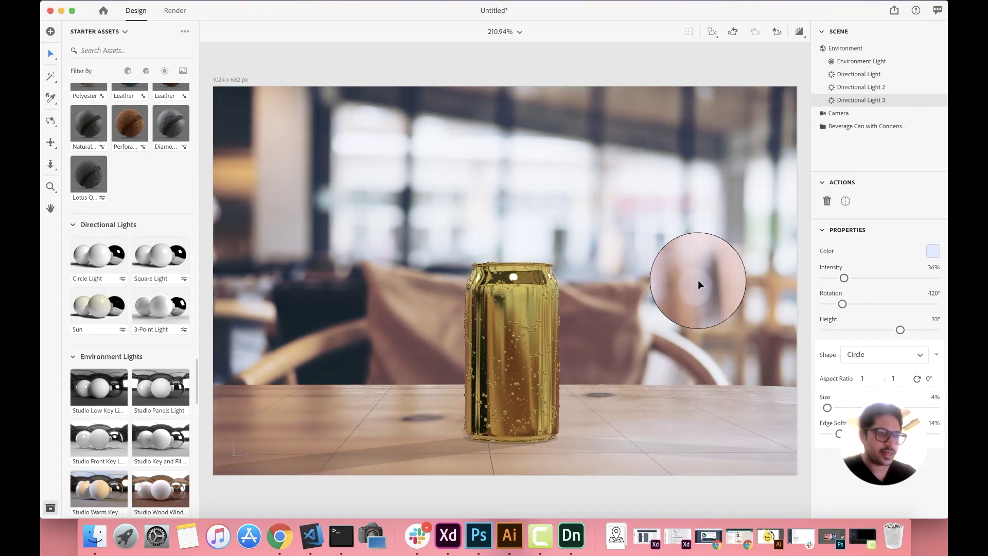
scroll(698, 280, down, 2)
scroll(698, 280, up, 2)
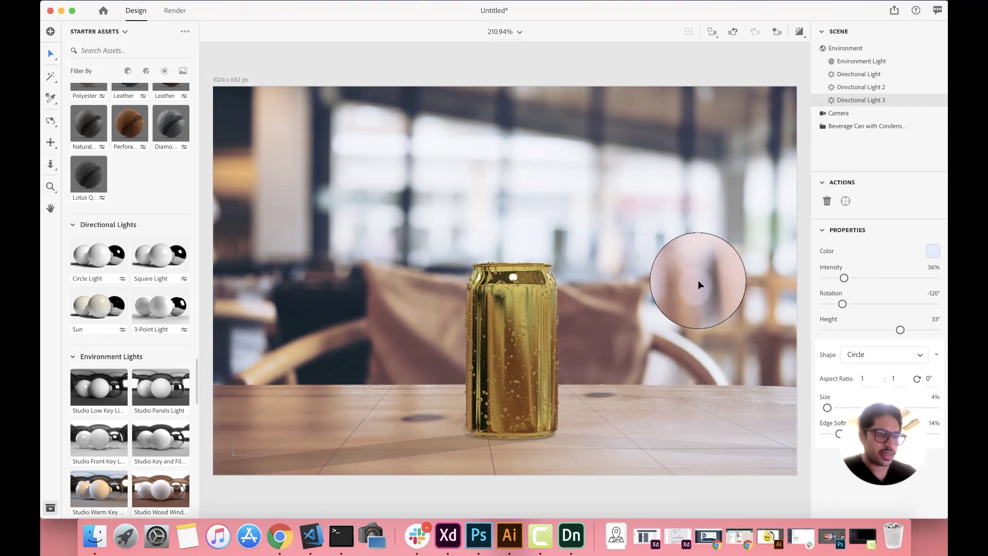
click(519, 359)
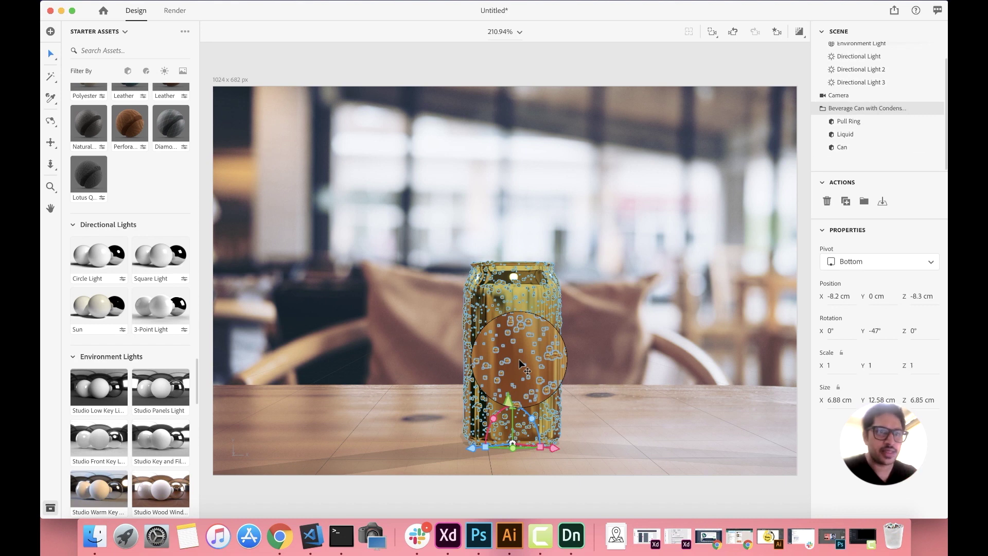
Bring the design-files Finder window forward and preview logo-video.png.
key(super+Tab)
drag(362, 71, 693, 27)
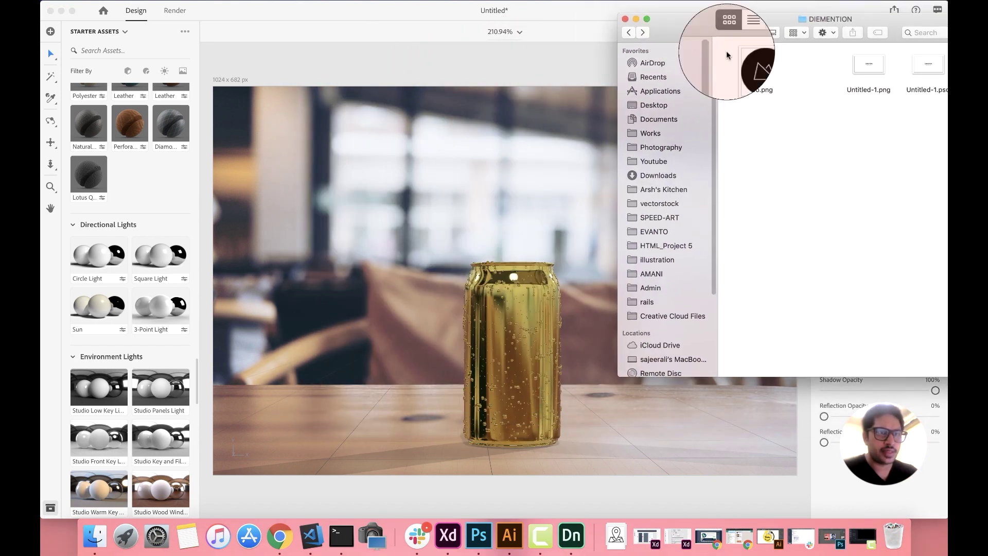
double_click(759, 90)
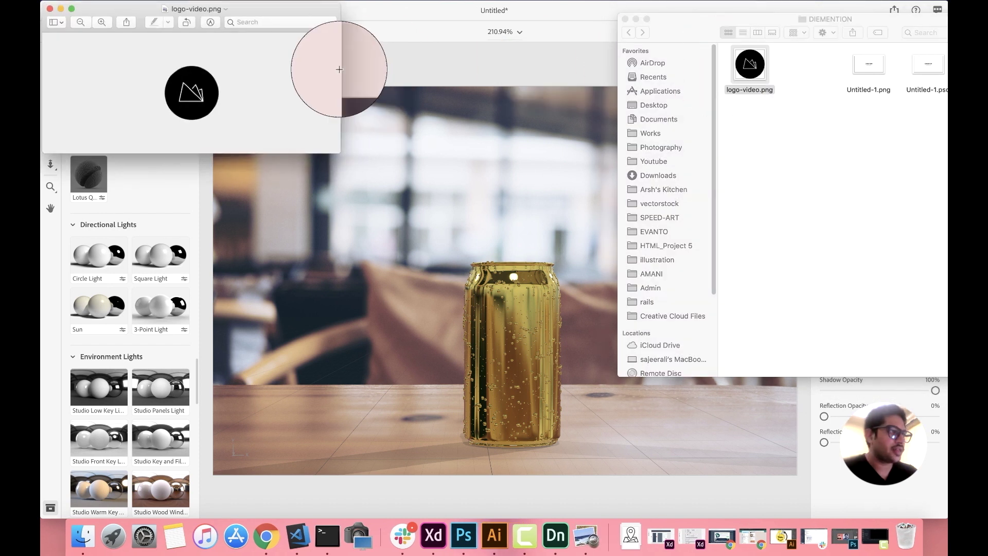
click(50, 8)
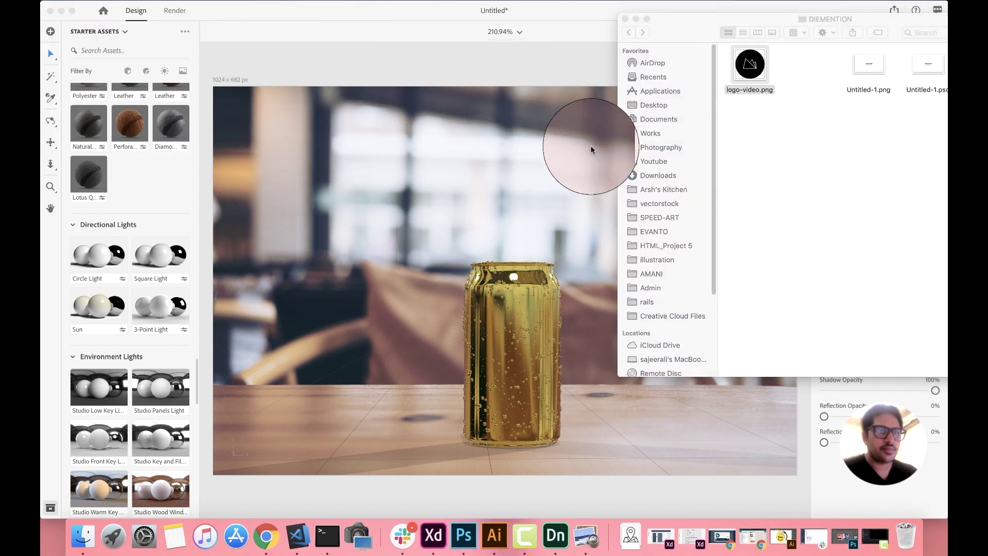
Place logo-video.png as a decal and centre it on the gold can.
drag(747, 56, 517, 351)
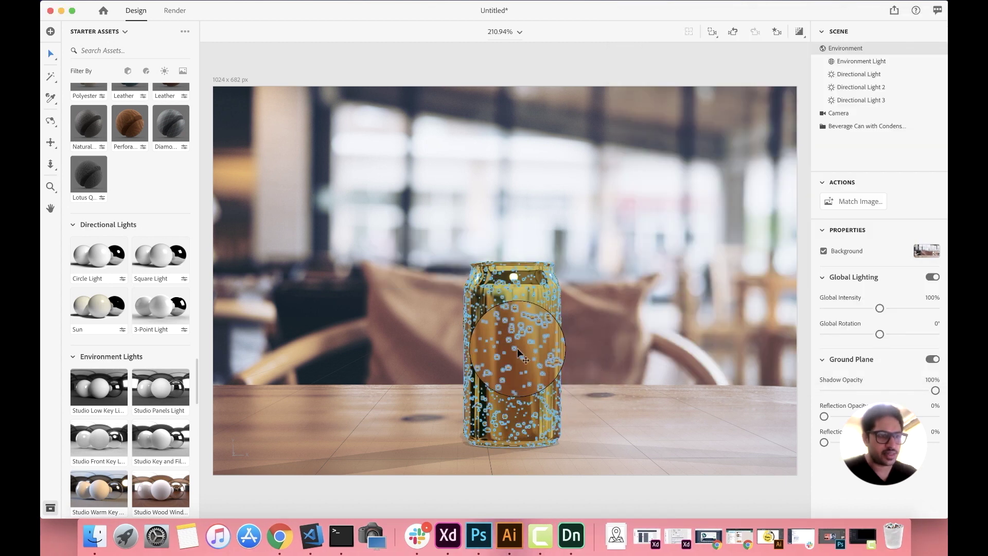
drag(518, 352, 542, 342)
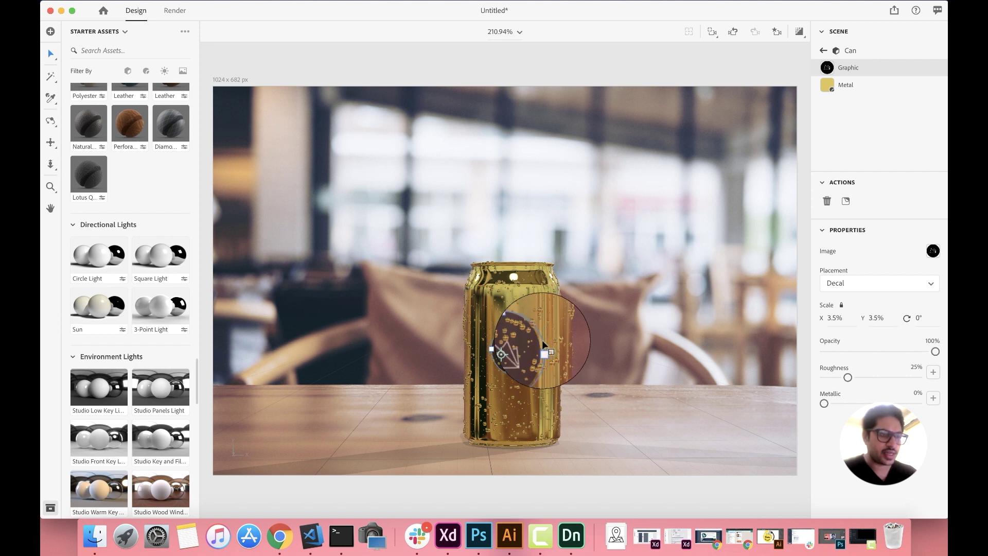
click(574, 370)
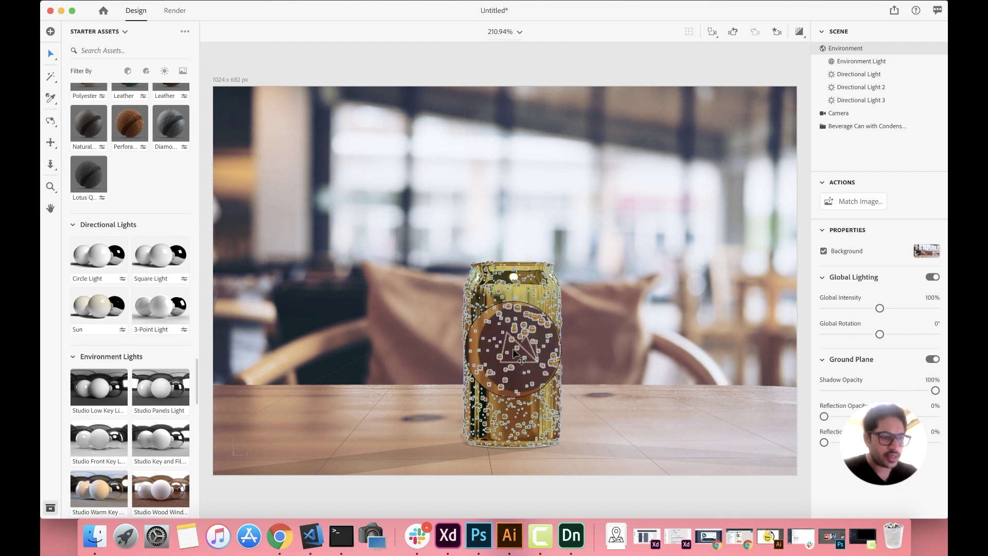
drag(521, 381, 527, 384)
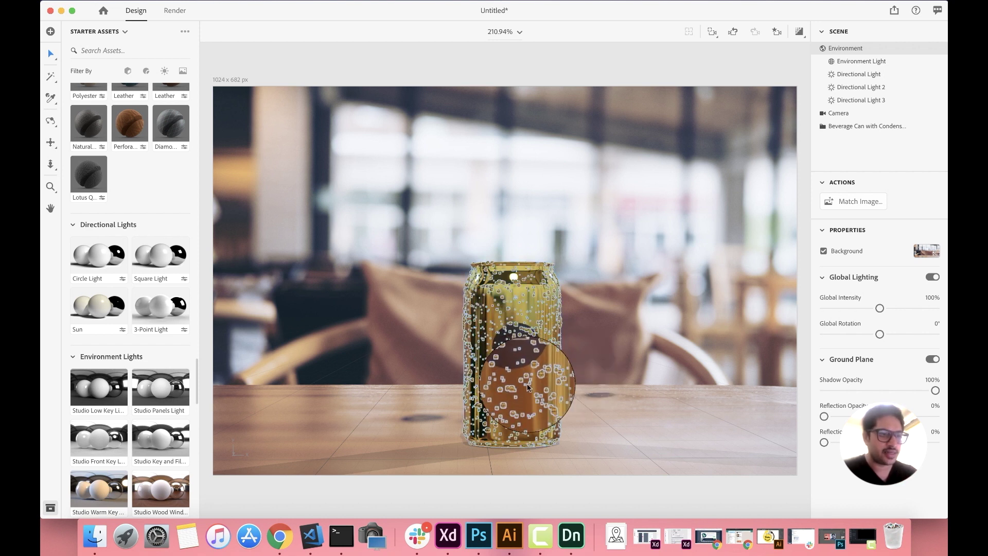
click(95, 535)
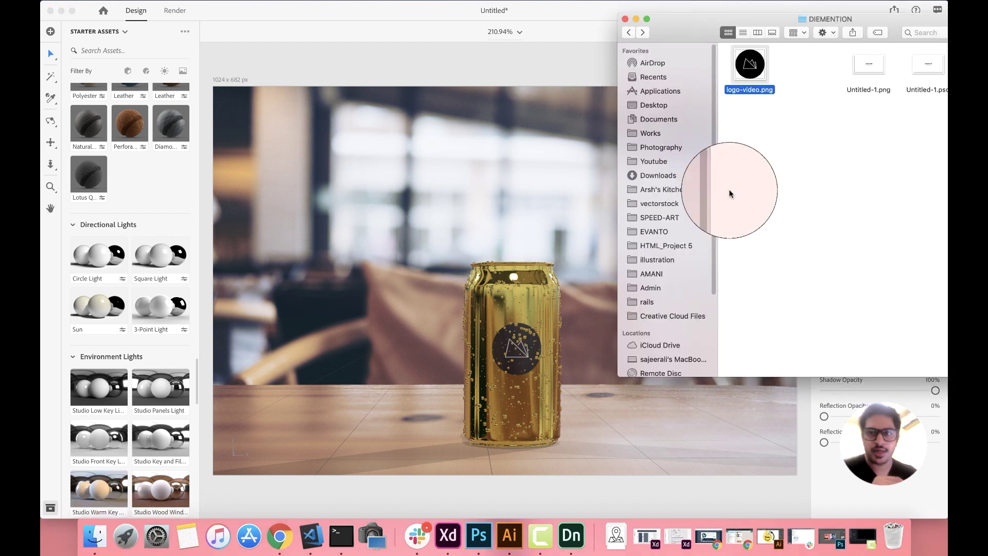
Drag Untitled-1.png onto the can as a CREOTOPI wordmark decal below the logo.
click(868, 76)
drag(874, 66, 520, 373)
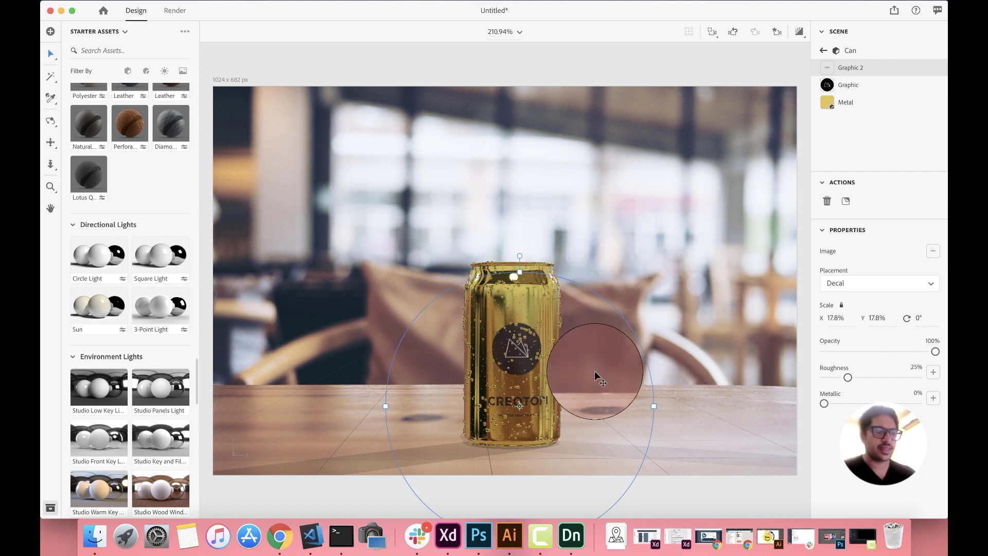
Change the can's Metal base colour from gold to near-white silver.
click(508, 330)
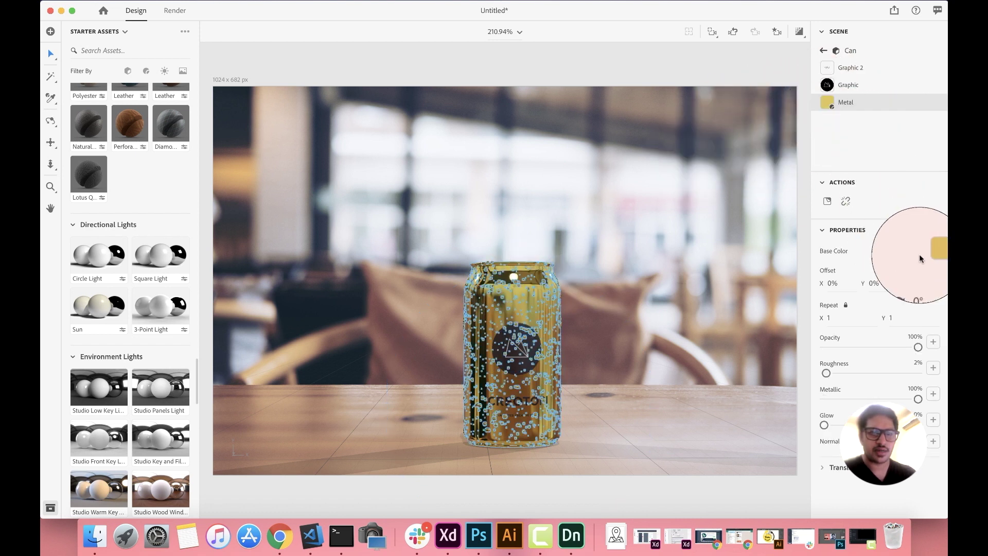
click(934, 251)
drag(828, 186, 790, 181)
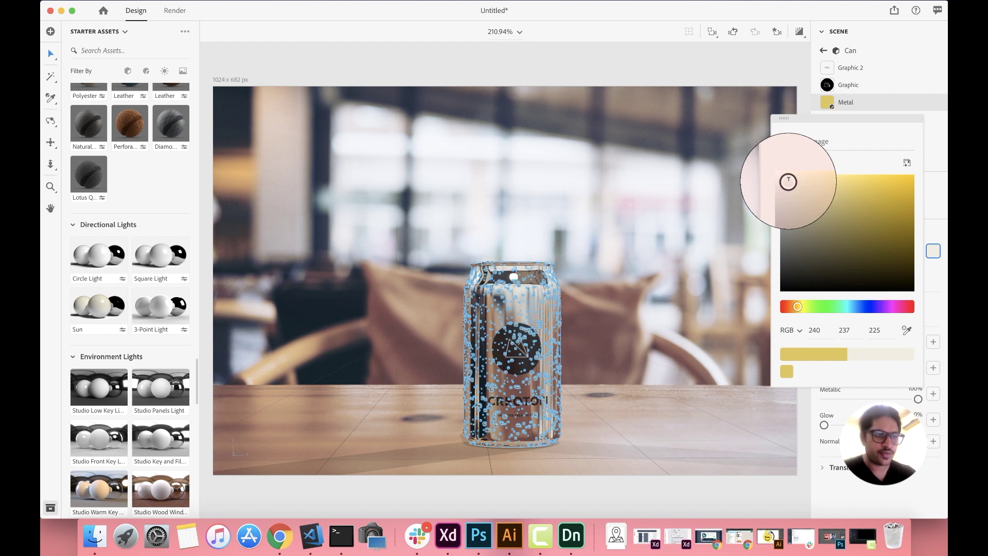
drag(788, 182, 783, 178)
click(704, 230)
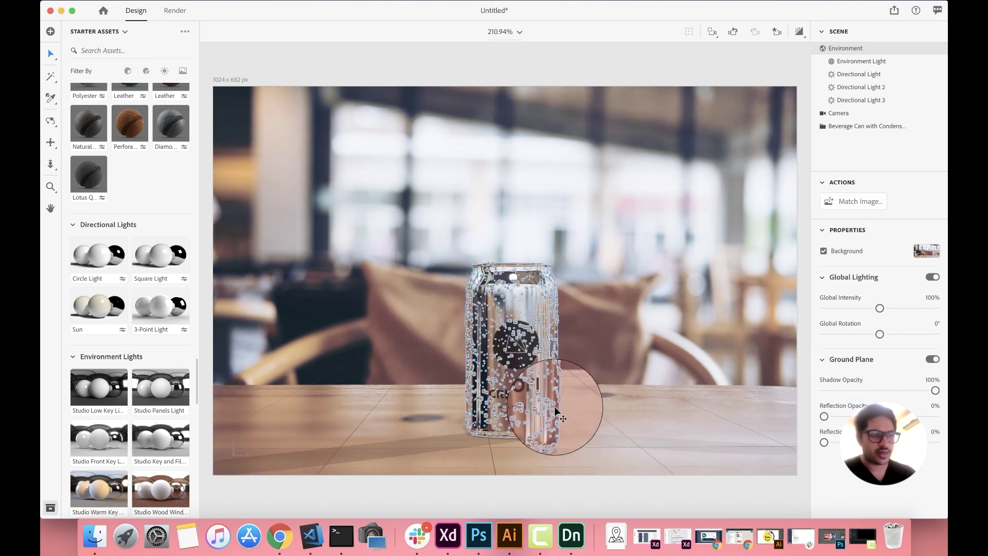
scroll(555, 407, down, 3)
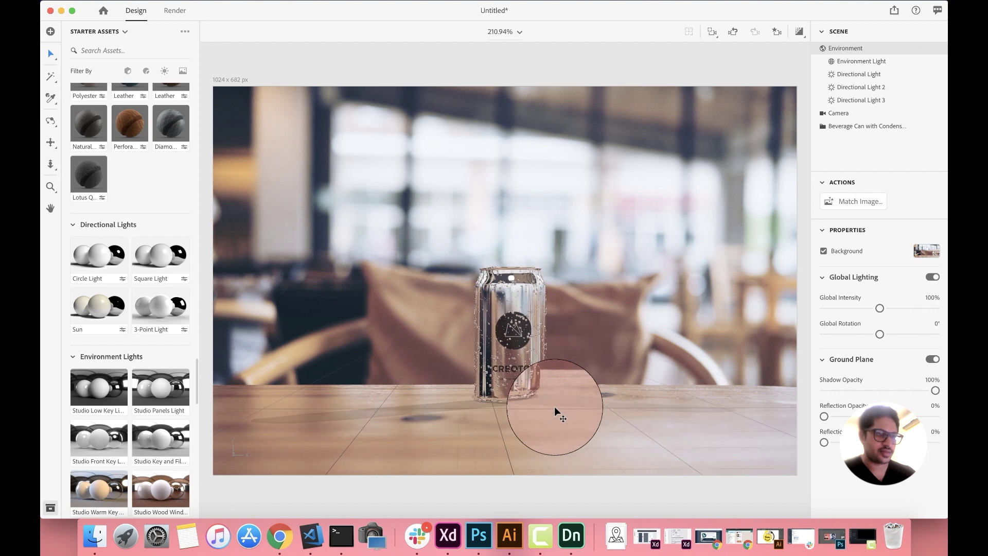
scroll(554, 407, up, 3)
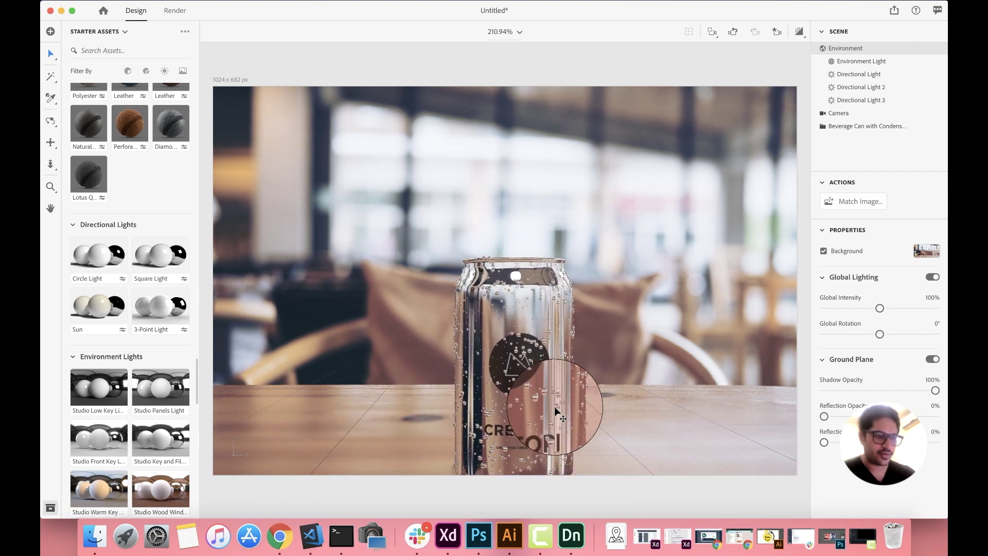
scroll(556, 412, down, 2)
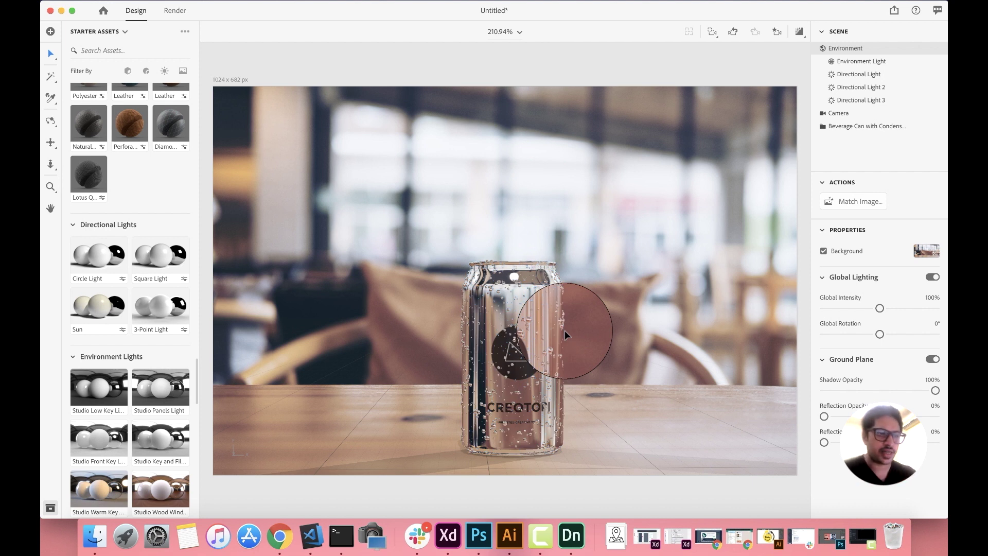
drag(564, 329, 565, 329)
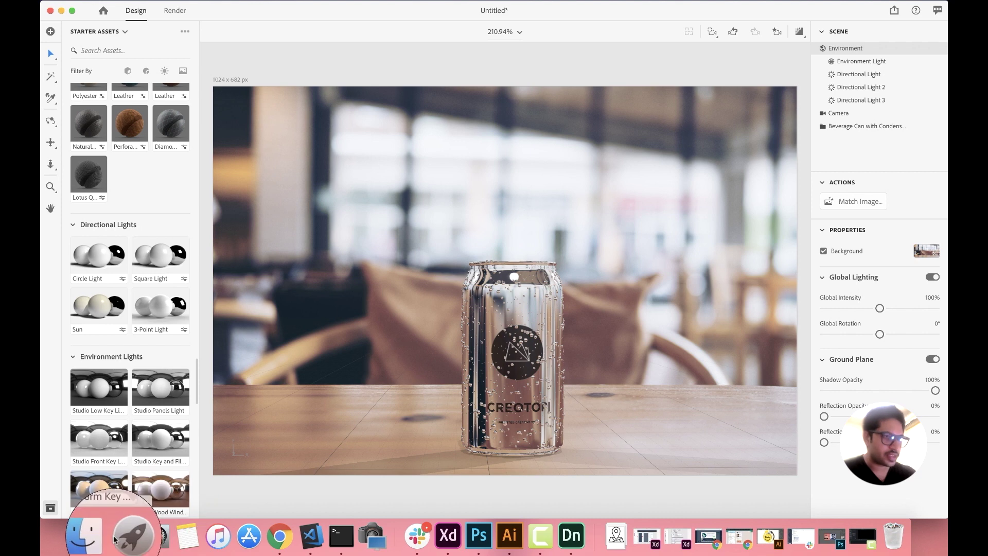
Add the blue wave artwork as a third decal, enlarged to cover the can.
click(98, 536)
drag(696, 35, 688, 23)
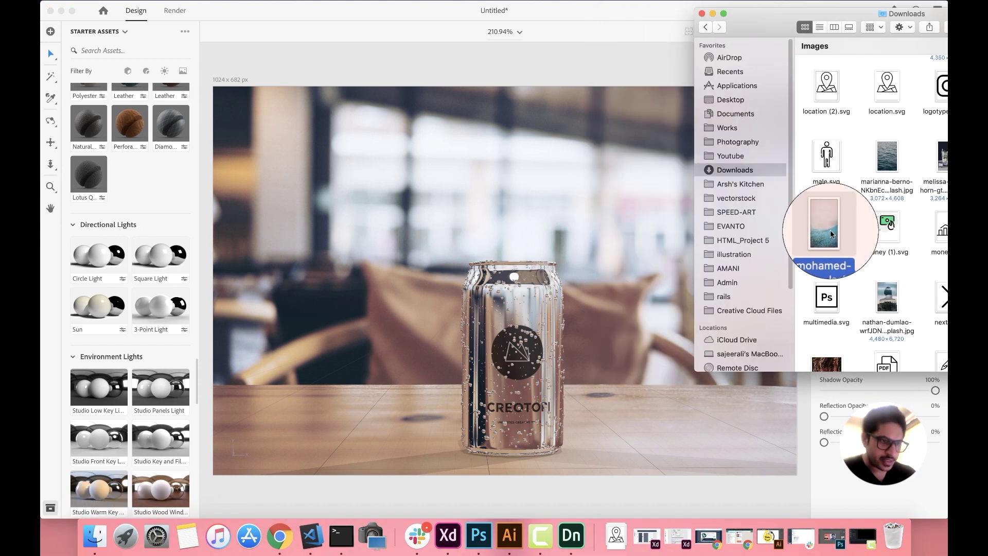
drag(829, 229, 541, 415)
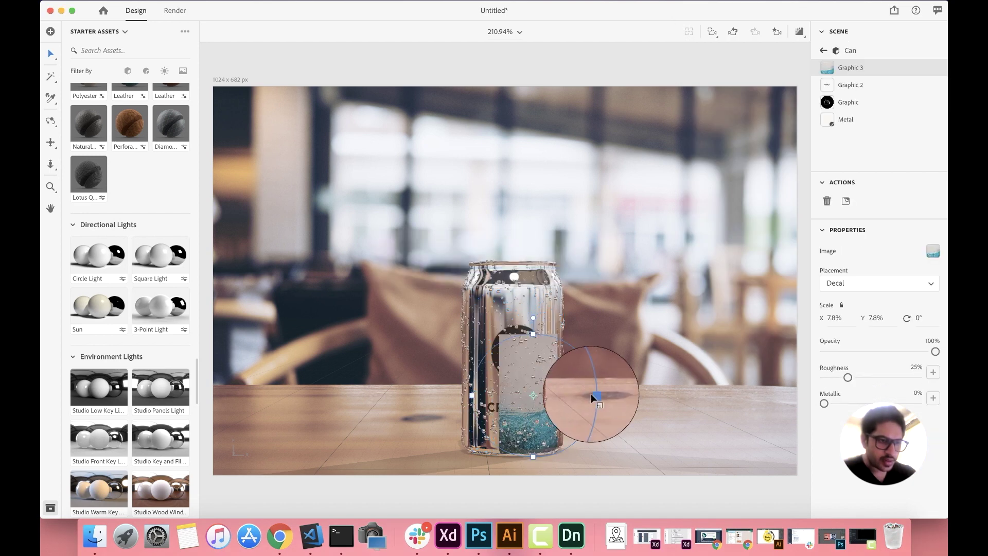
mouse_move(666, 349)
mouse_down()
mouse_move(703, 331)
mouse_move(680, 343)
mouse_up()
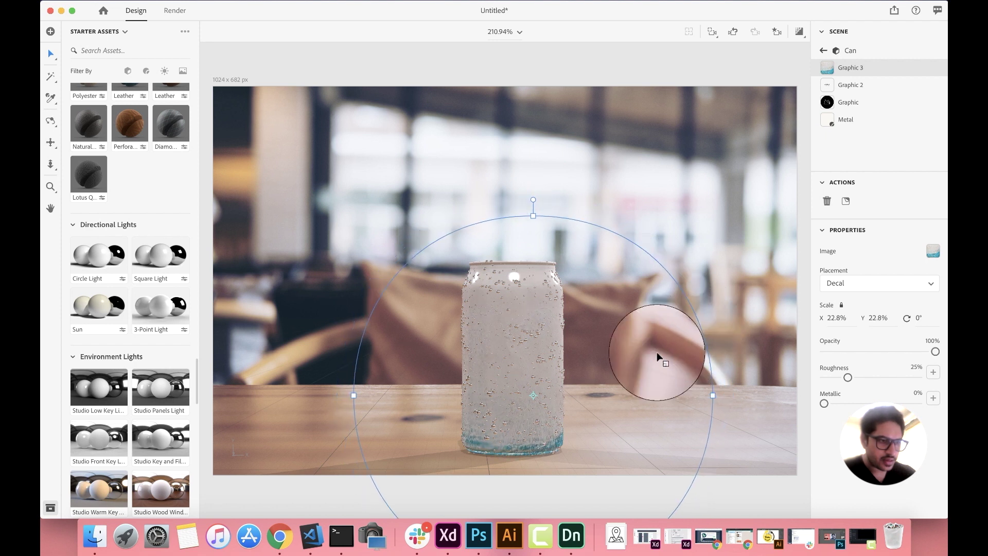
Raise the wave decal, layer Graphic 3 below Graphic, and shift the logo left.
drag(499, 378, 491, 366)
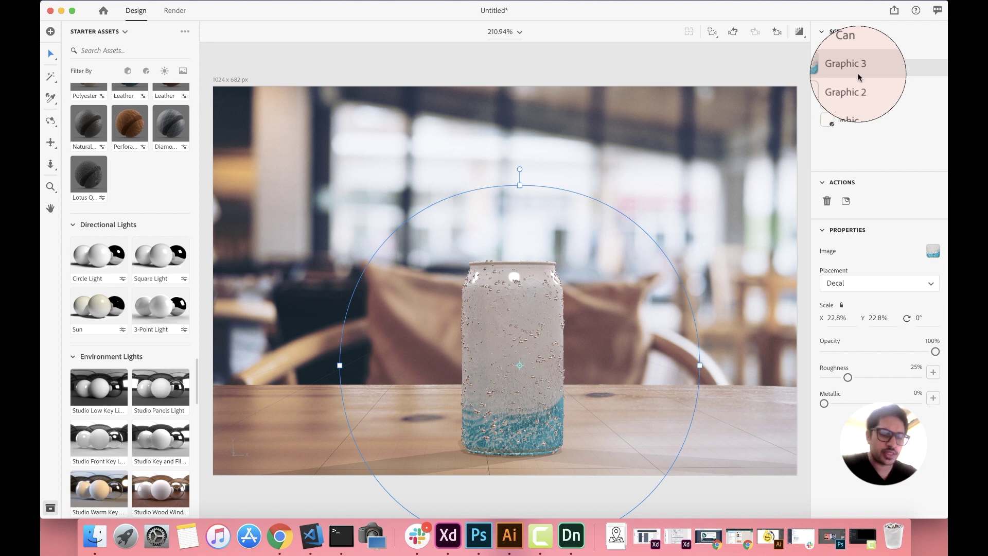
drag(861, 72, 863, 110)
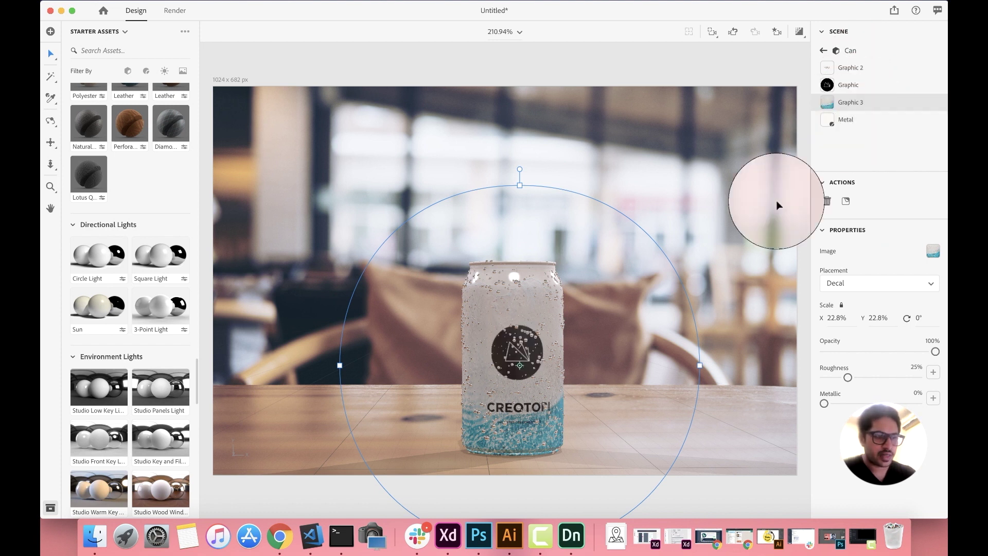
mouse_move(502, 394)
mouse_down()
mouse_move(478, 389)
mouse_move(503, 385)
mouse_up()
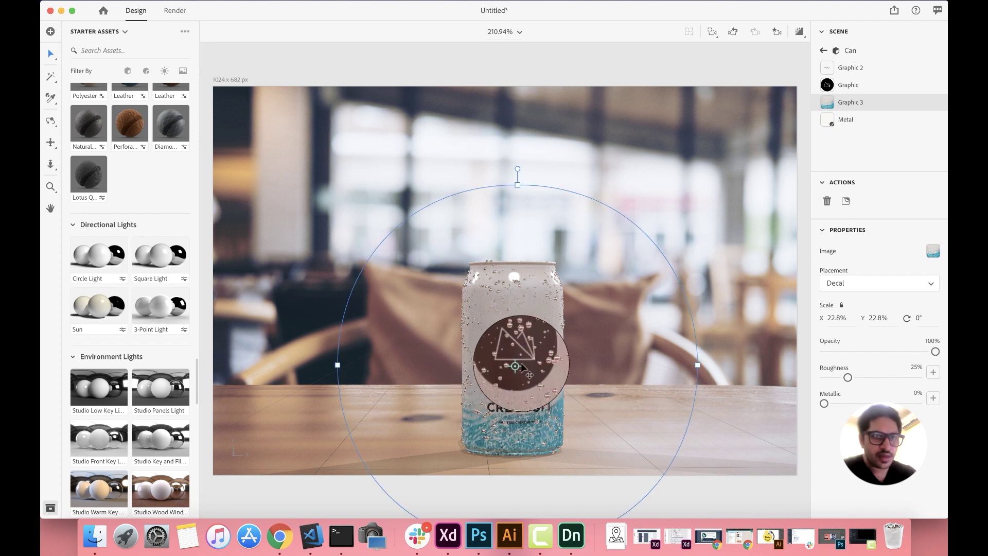
Select Graphic and Graphic 2 and move the CREOTOPI text decal higher on the can.
click(847, 88)
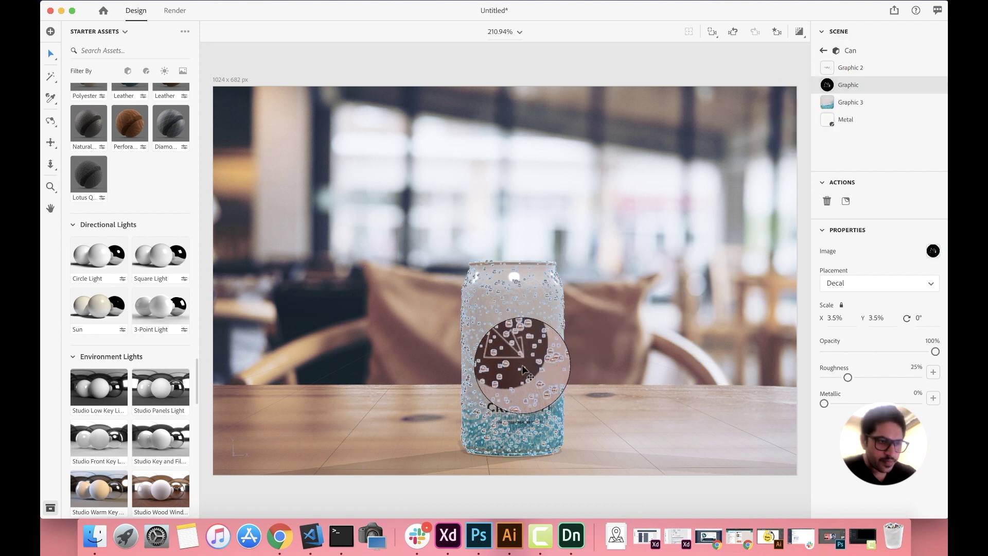
click(847, 67)
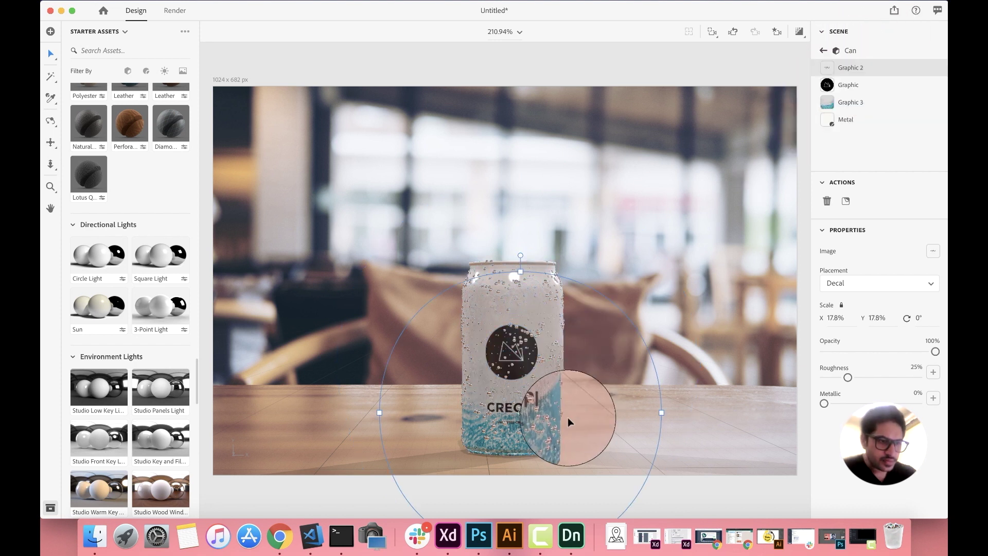
drag(545, 418, 510, 352)
click(834, 87)
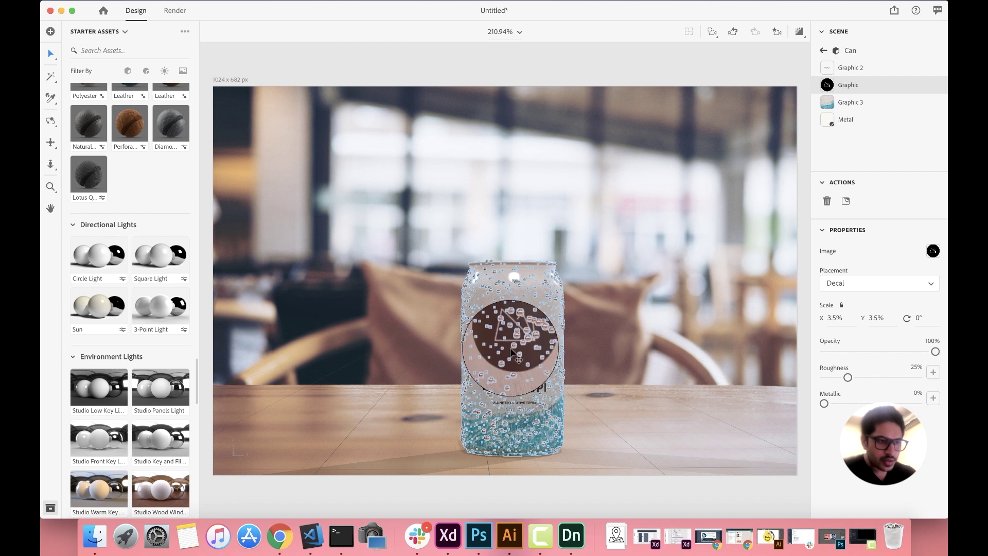
Settle the CREOTOPI text decal centred just beneath the round logo.
click(845, 68)
drag(520, 361, 531, 378)
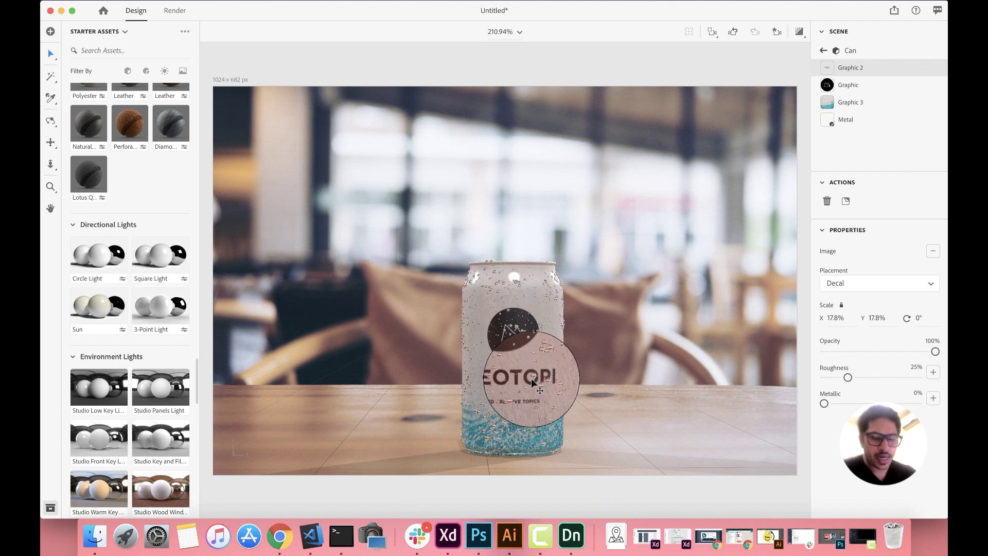
drag(531, 378, 532, 381)
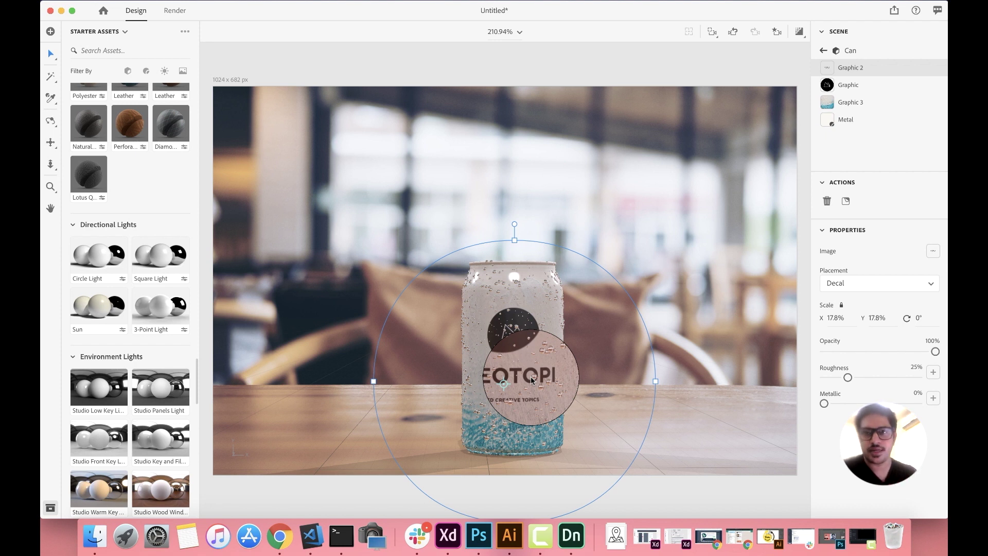
drag(532, 380, 906, 160)
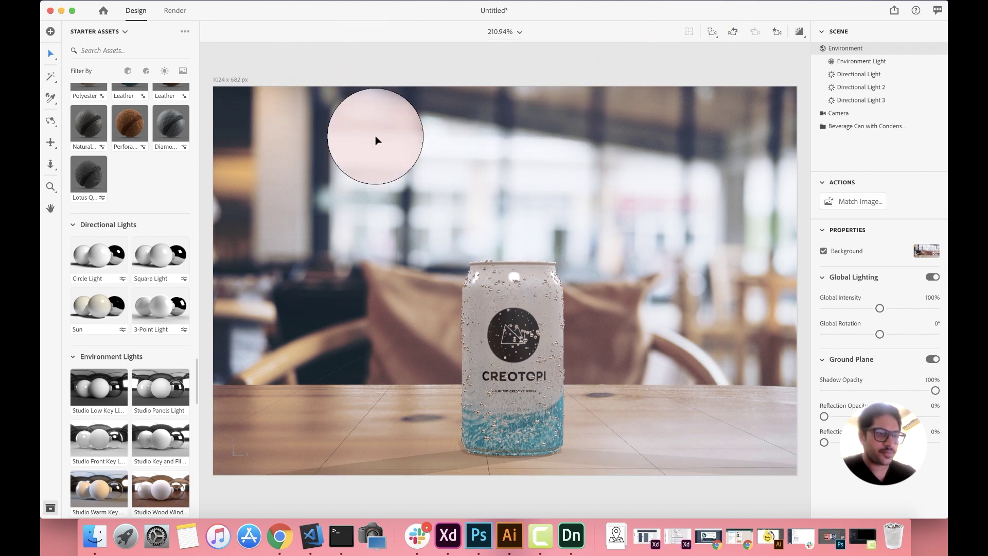
scroll(375, 138, down, 5)
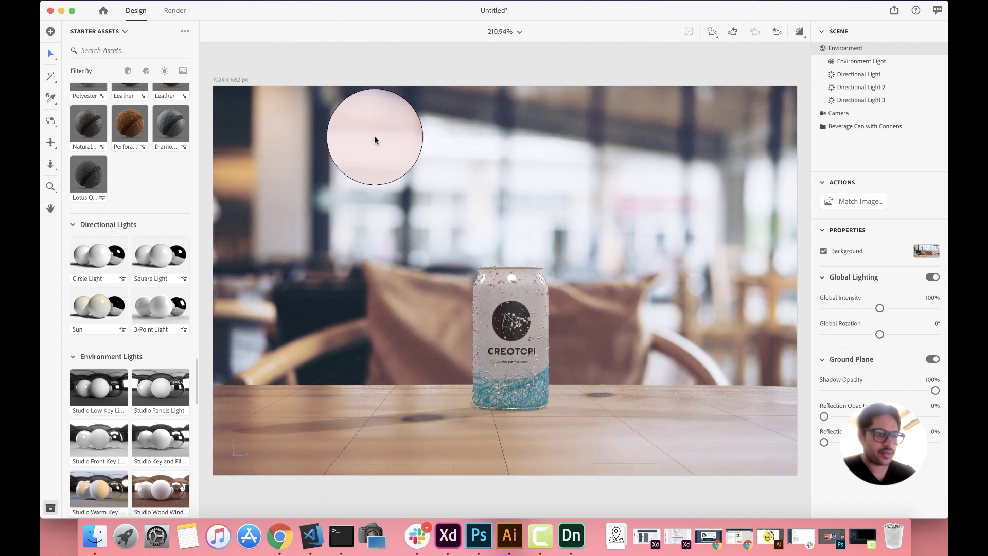
scroll(375, 135, up, 5)
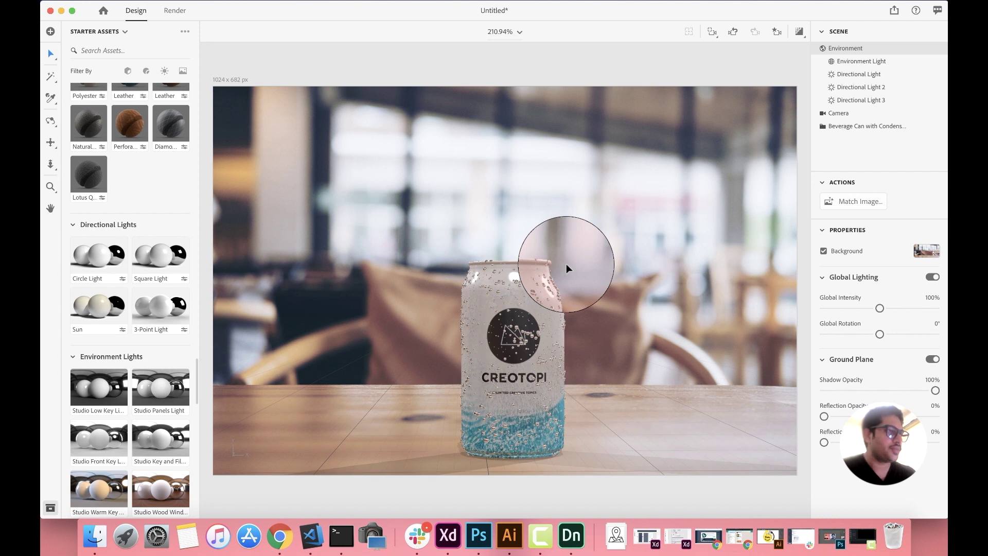
In the Render workspace, name the export Creotopi and set quality to High (Slow).
click(177, 14)
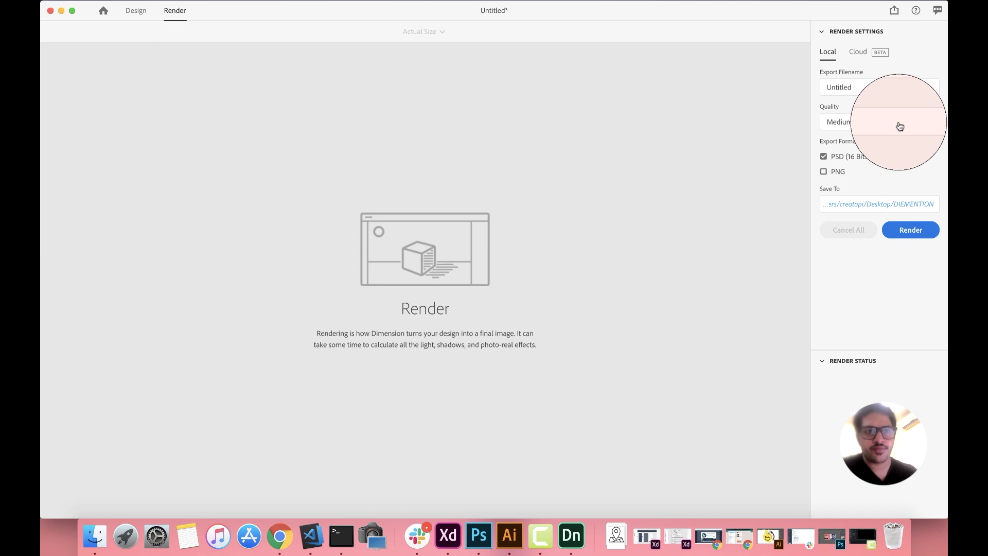
double_click(844, 86)
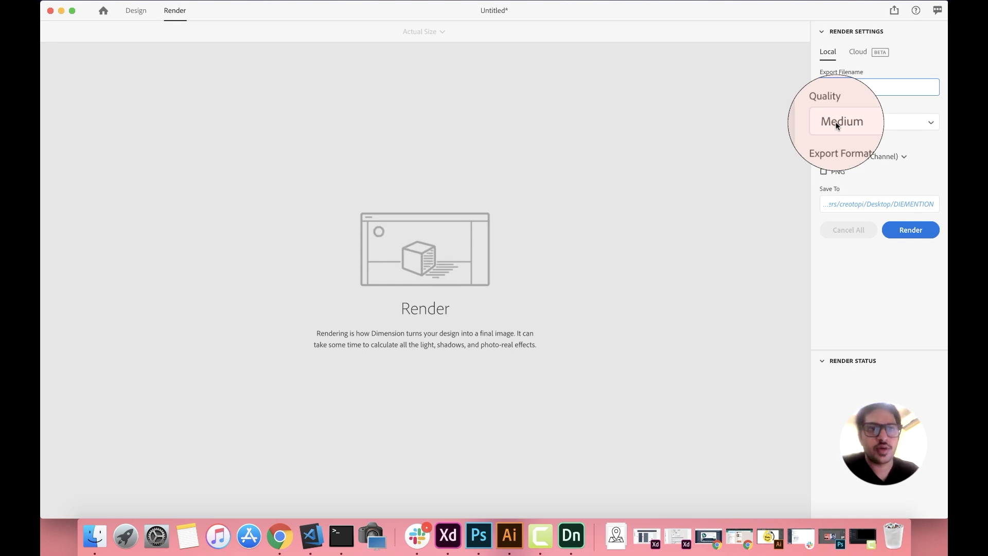
click(897, 124)
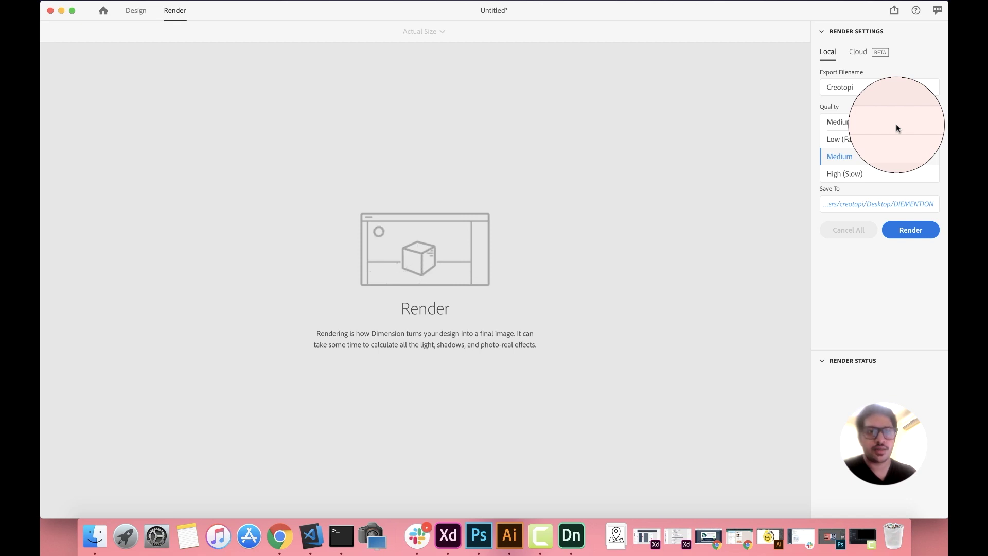
click(888, 175)
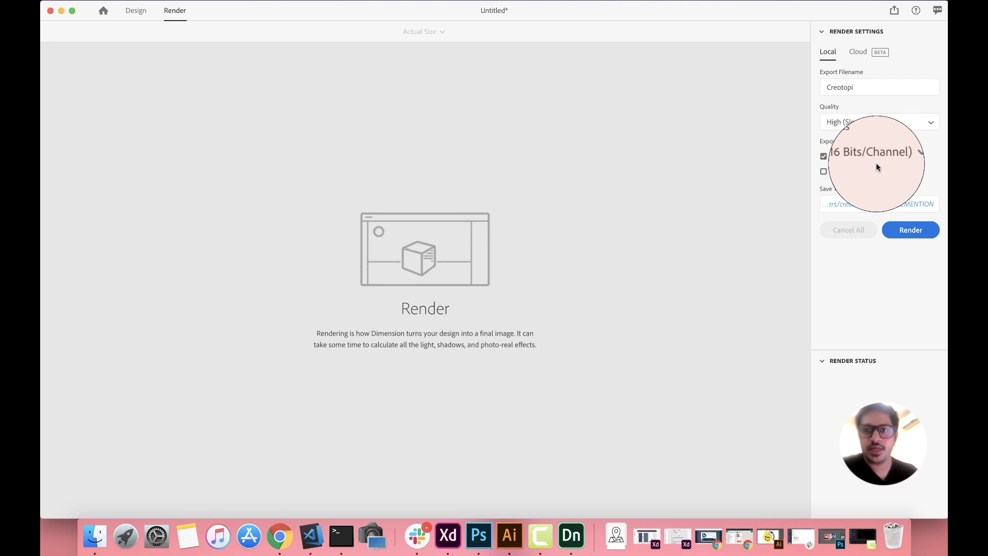
Output PNG only, with PSD unchecked, saving into the DIEMENTION folder.
click(826, 171)
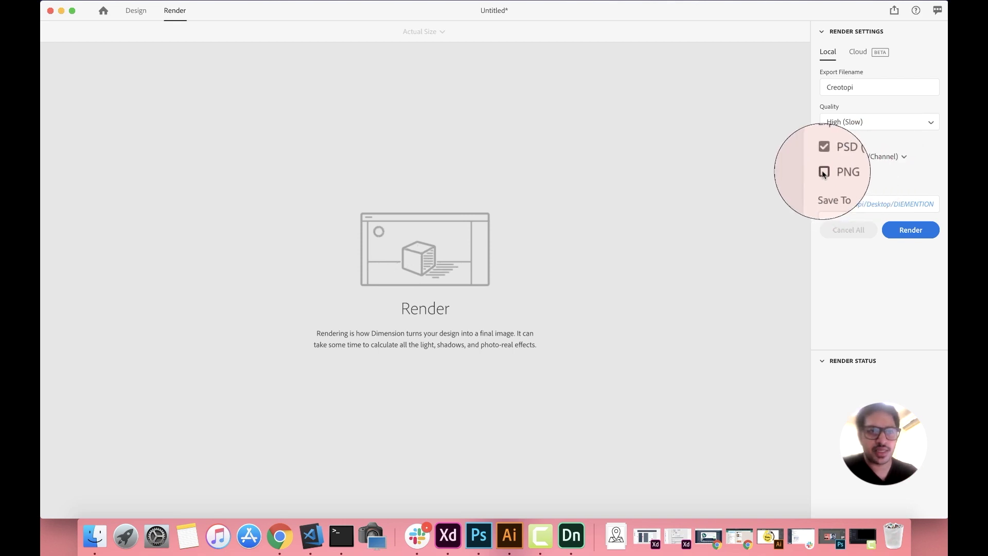
click(830, 156)
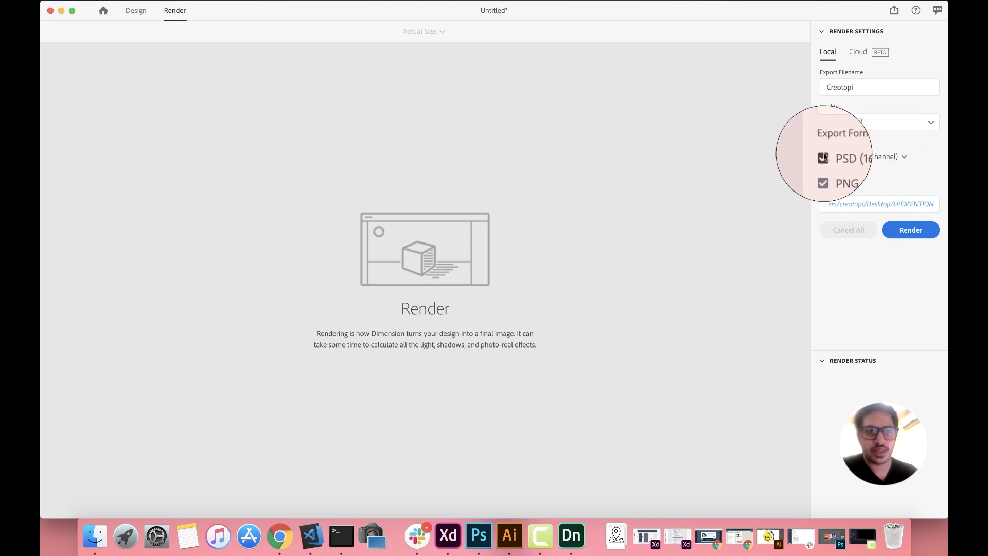
click(884, 205)
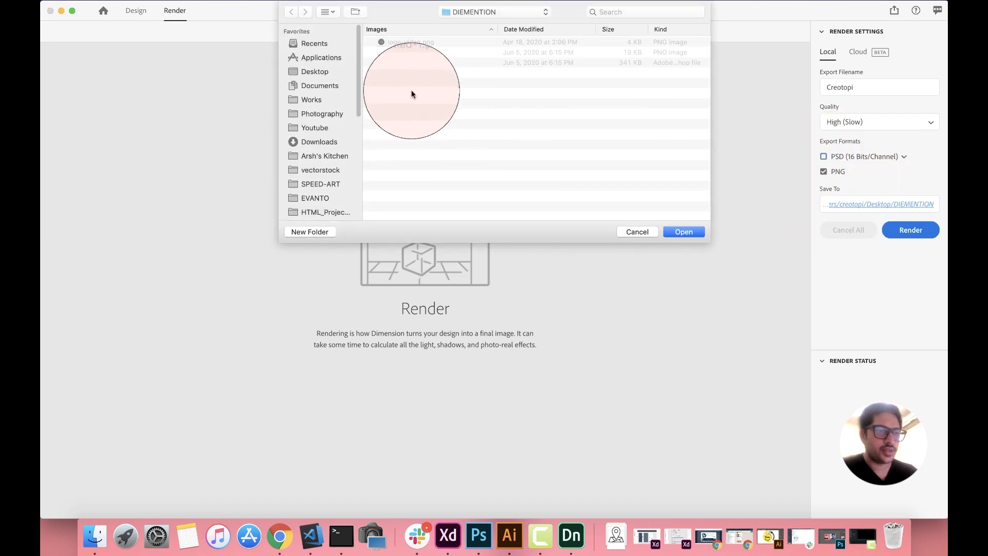
click(684, 230)
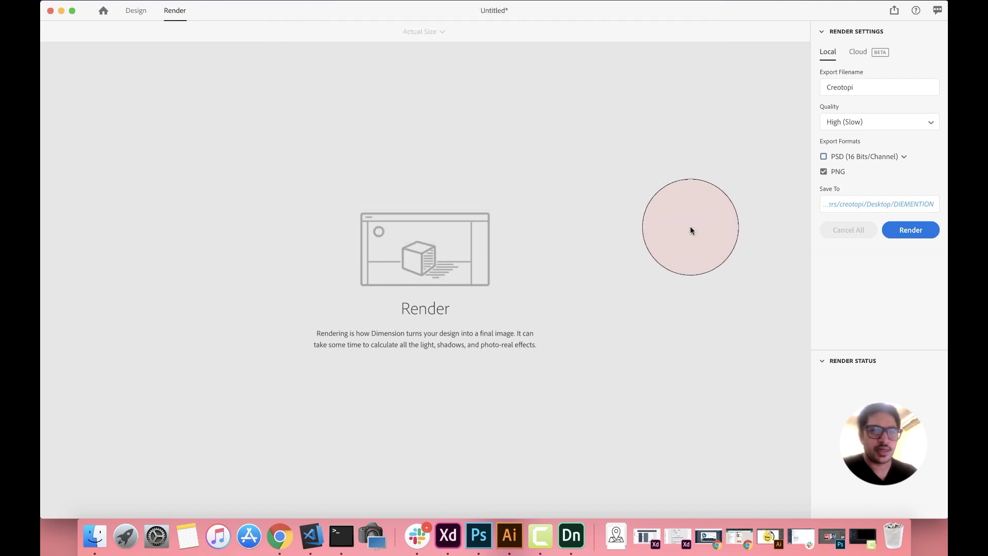
Render the Creotopi image and wait for the job to finish.
click(922, 232)
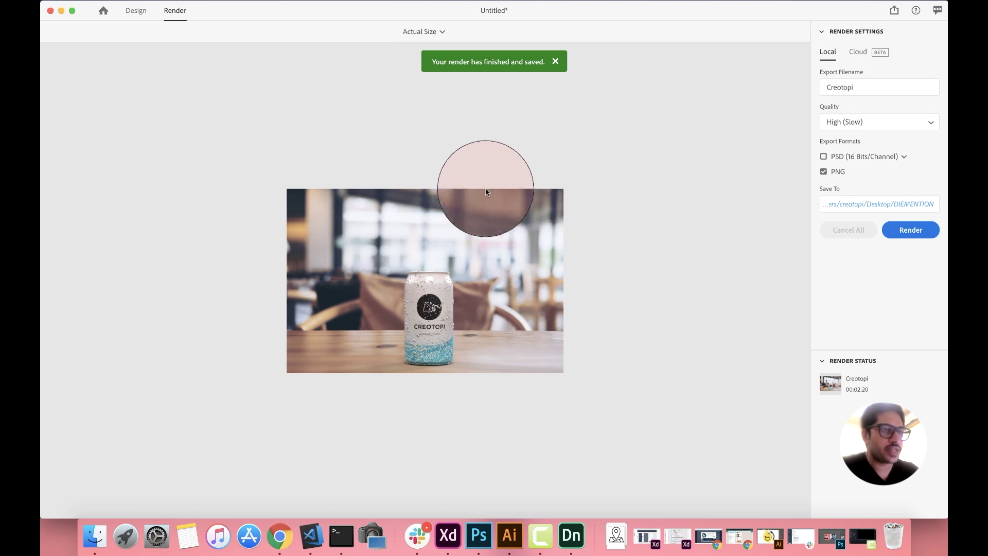
Dismiss the render notice and show the Desktop in a new Finder window.
click(555, 61)
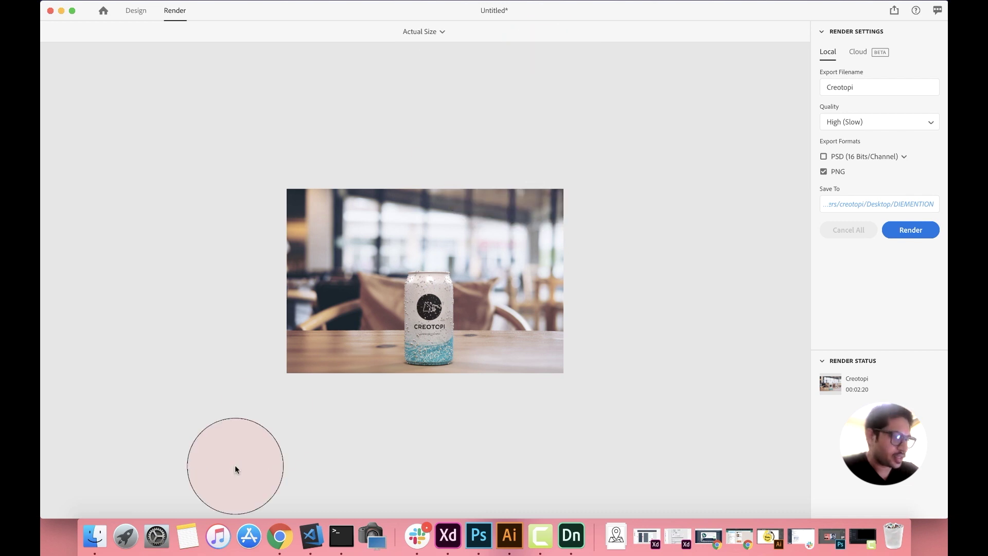
click(100, 539)
drag(749, 37, 458, 111)
click(465, 169)
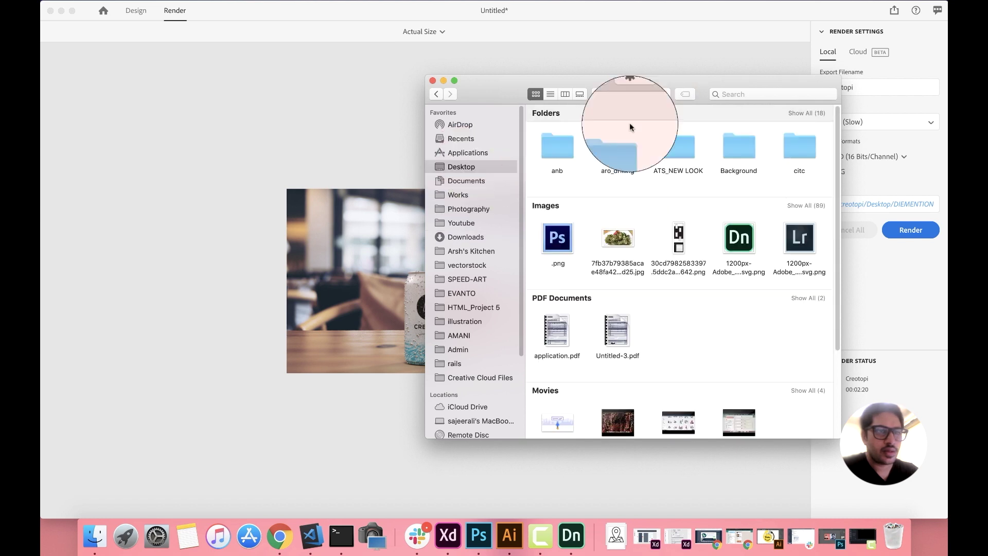
click(814, 110)
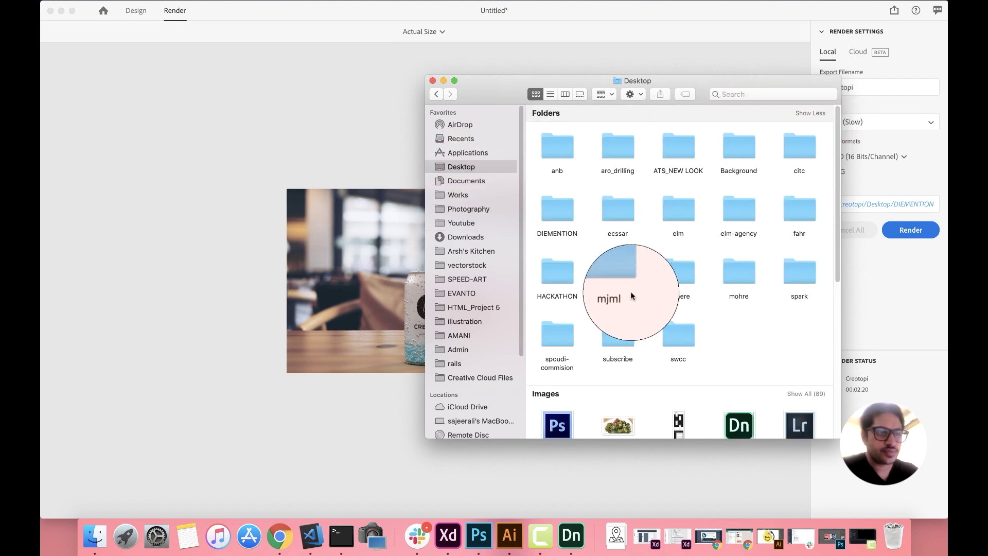
Open the DIEMENTION folder and Quick Look Creotopi.png.
double_click(562, 212)
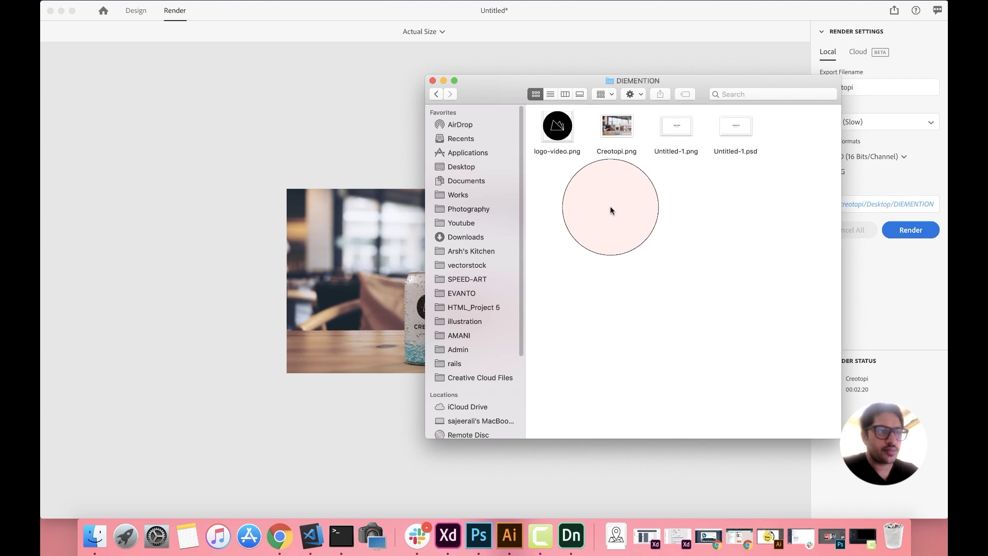
click(618, 125)
key(space)
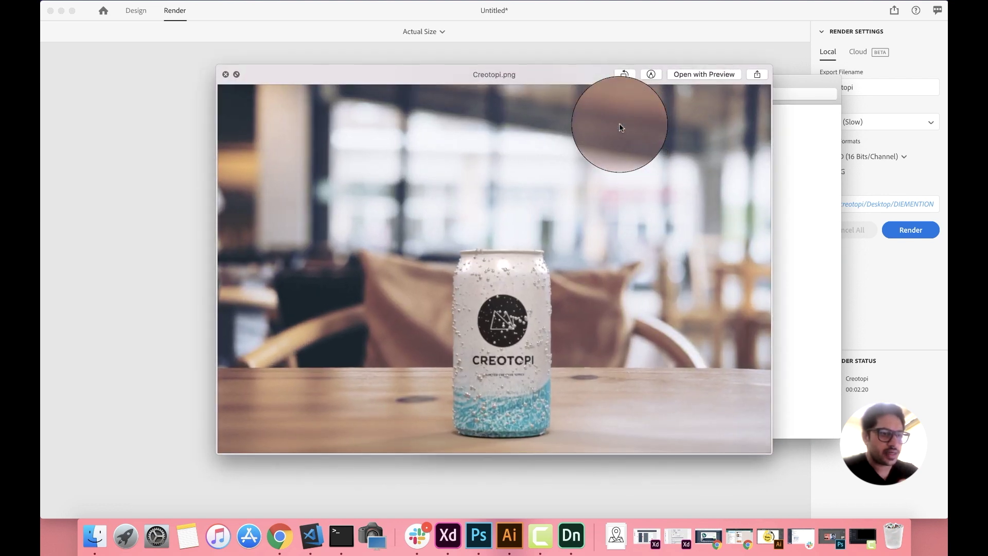